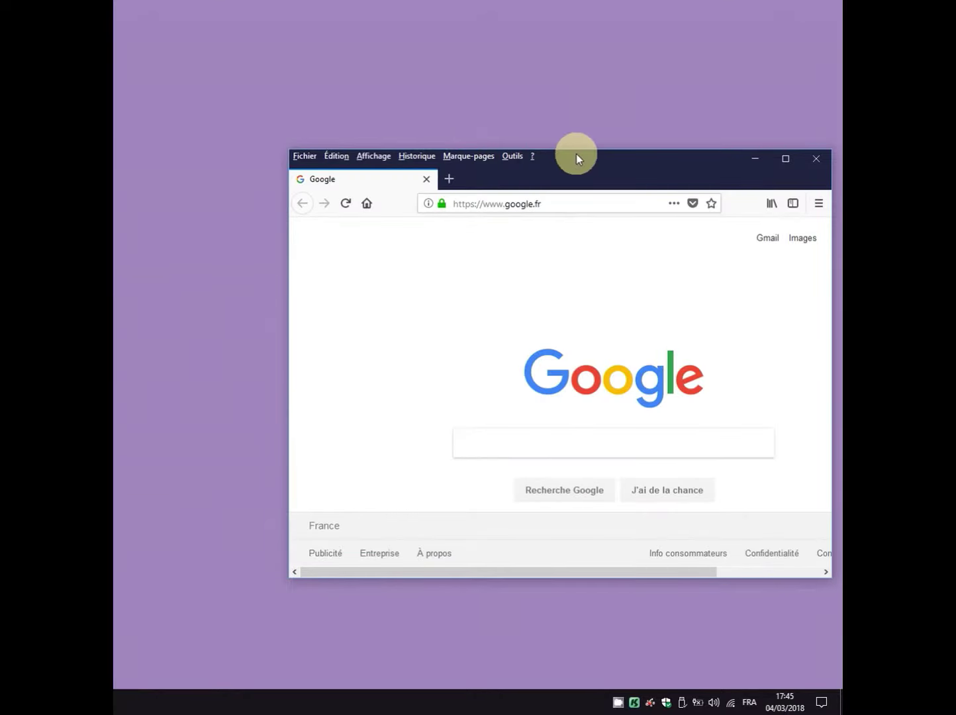
Step: Enter "gdgdfg" in the Google search box as test text and minimize the browser window
left_click(566, 438)
type("gdgdfg")
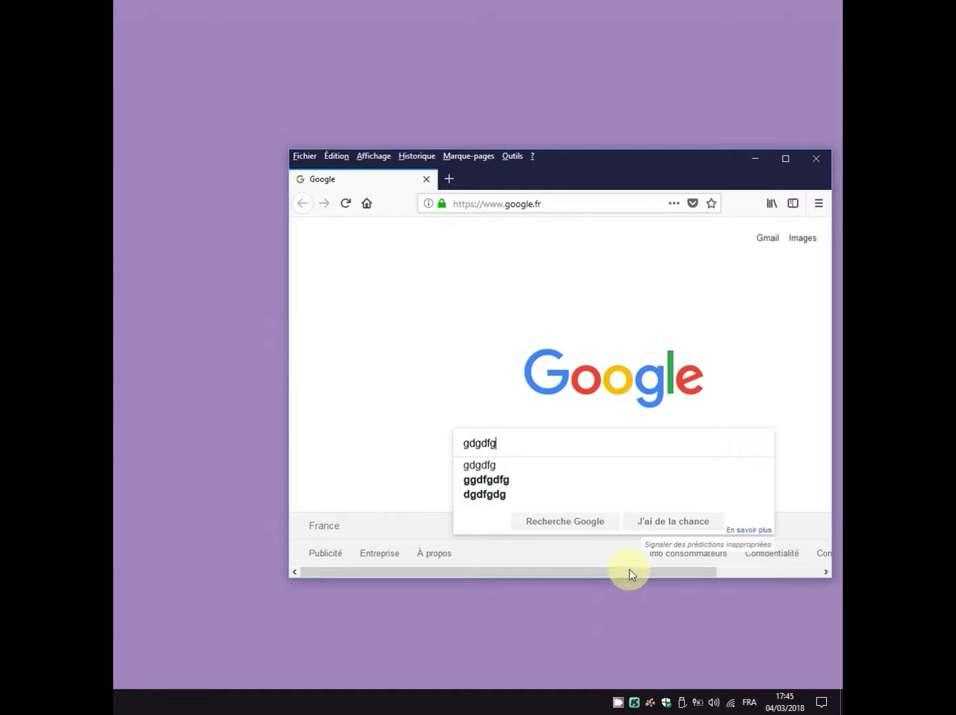
left_click(759, 159)
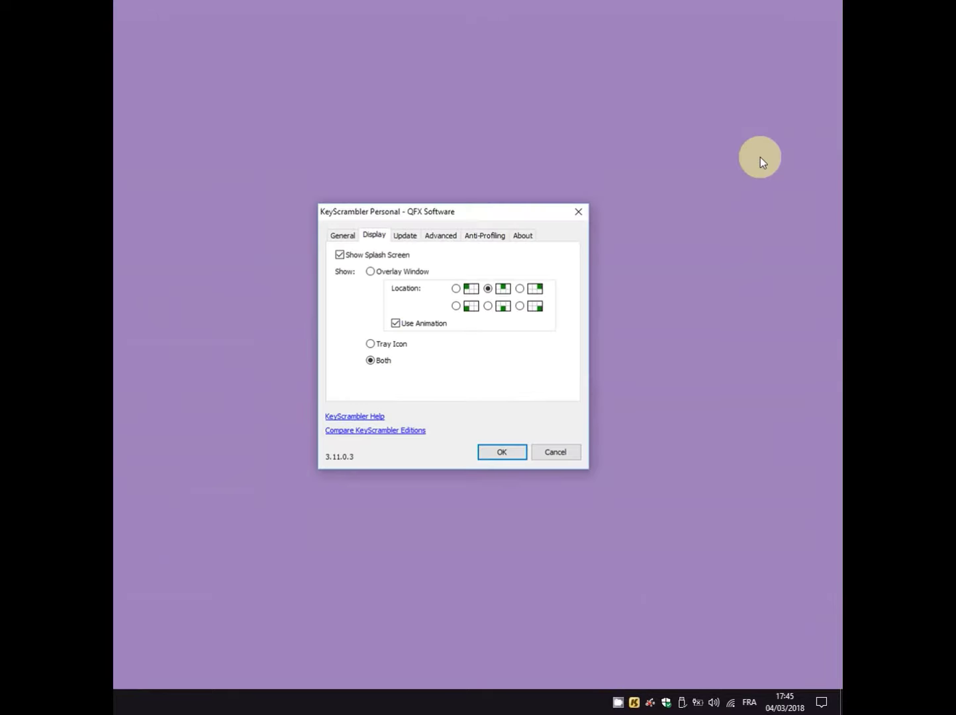
Step: Set KeyScrambler's overlay location to the upper-left corner of the window, apply it, and reopen the display options
left_click(456, 289)
left_click(510, 449)
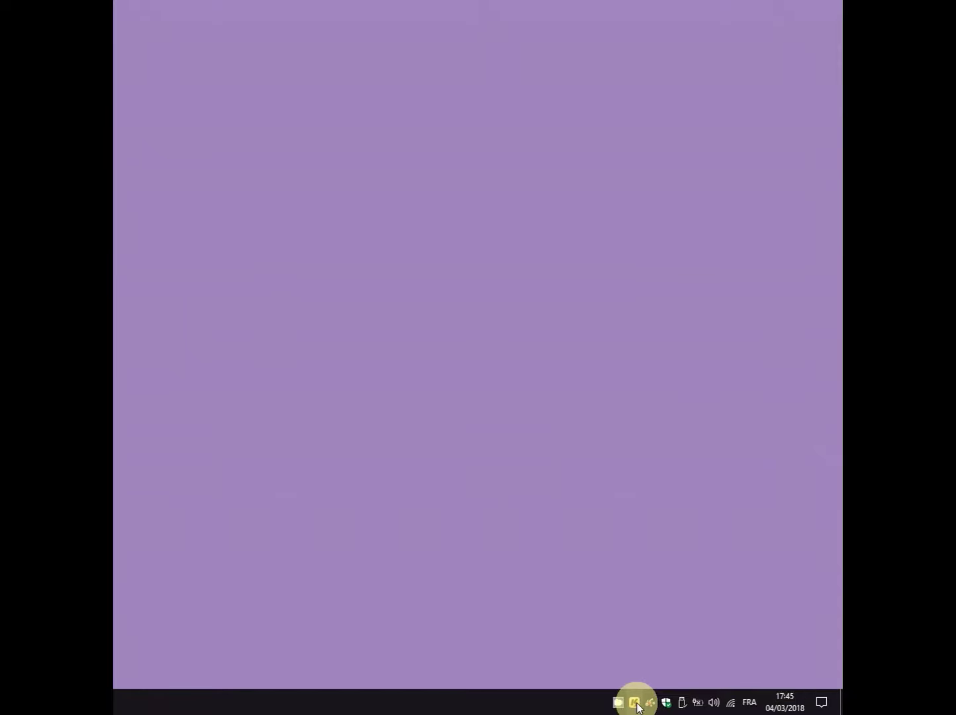
right_click(638, 706)
left_click(651, 673)
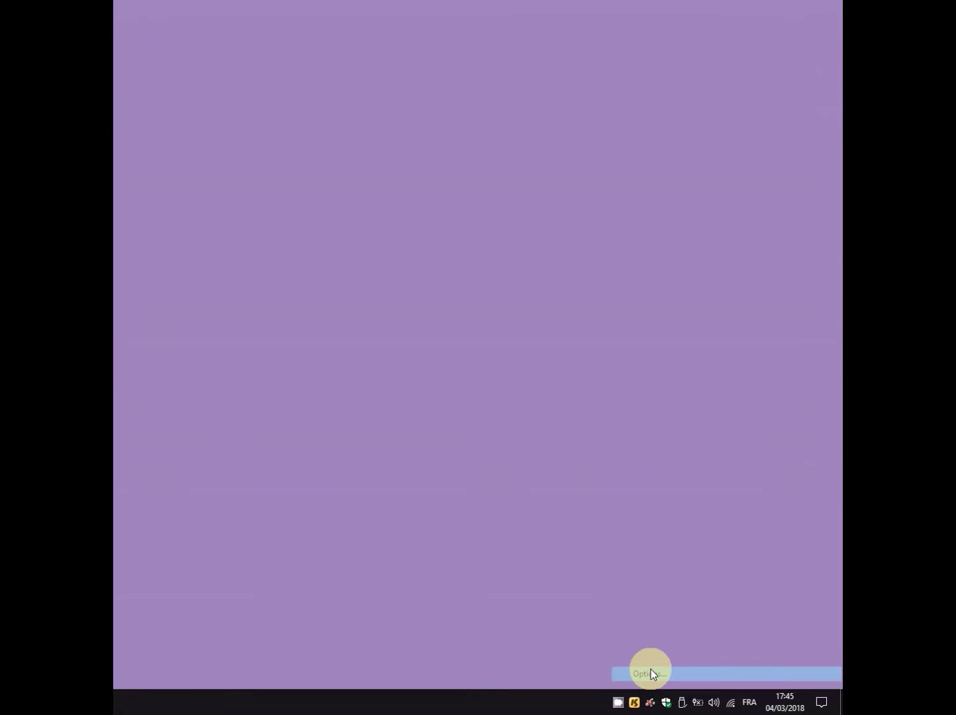
left_click_drag(220, 218, 460, 232)
left_click(366, 258)
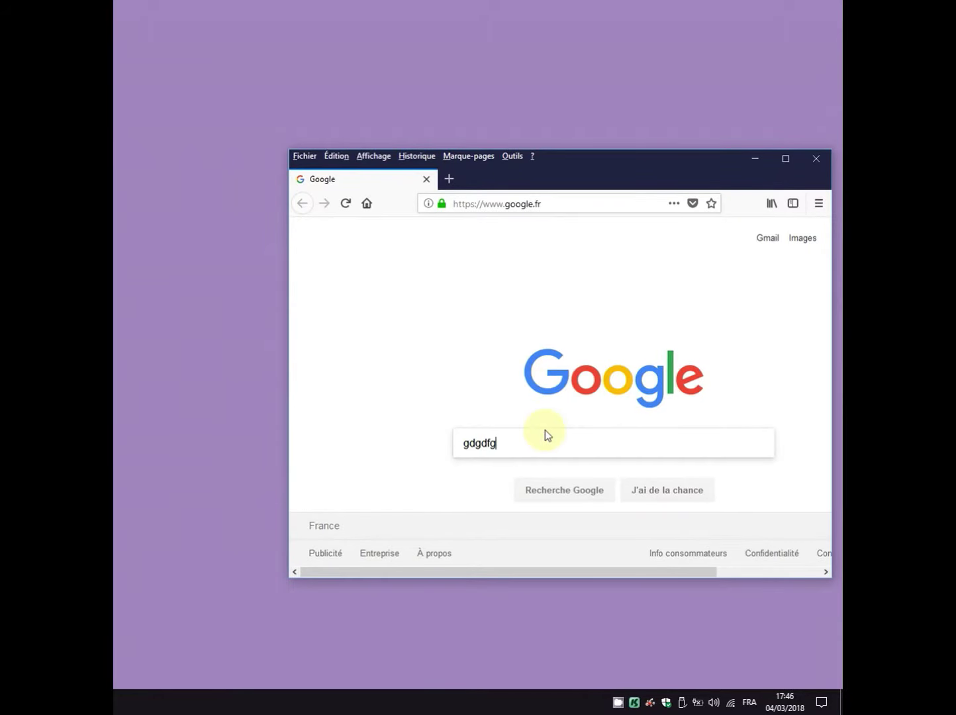
Step: Add "tgtrgtgg" to the Google search text, minimize the browser, and set KeyScrambler to show only the overlay window
type("tgtrgtgg")
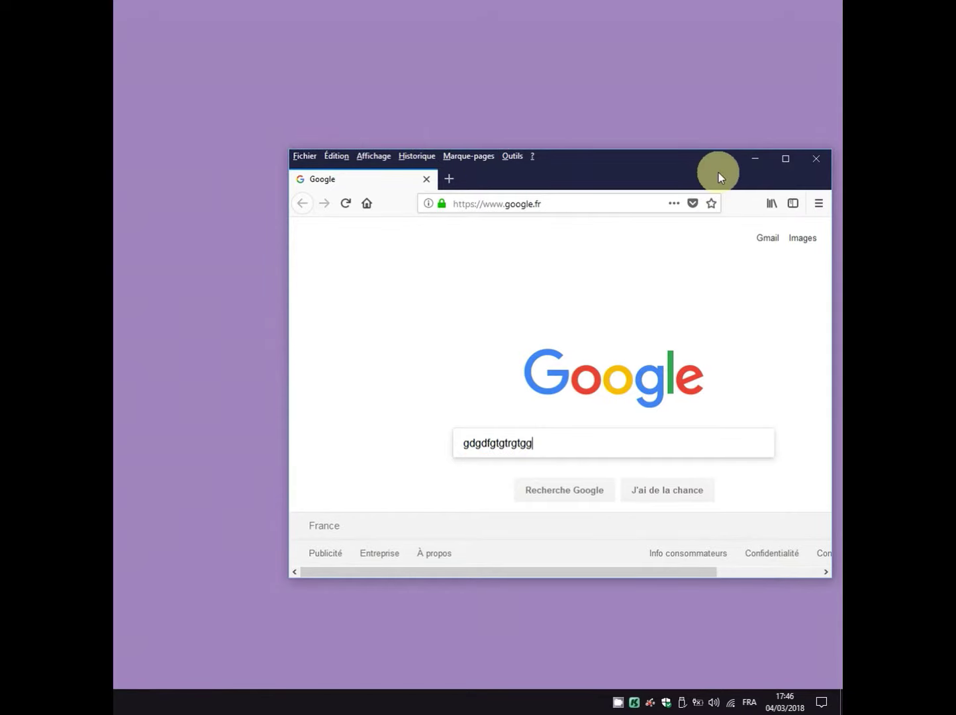
left_click(751, 162)
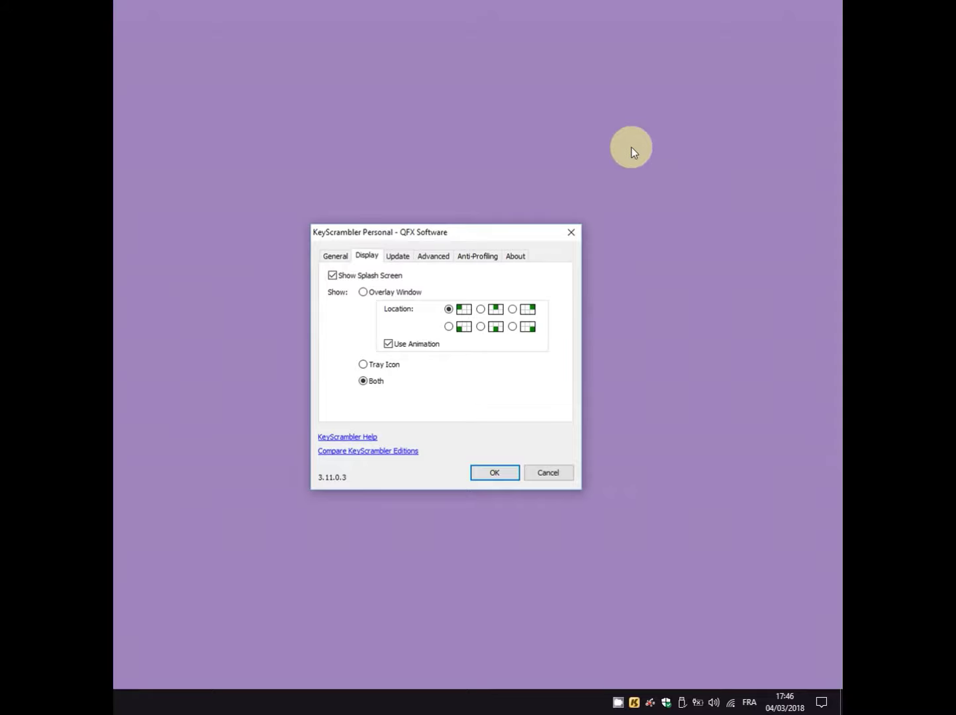
left_click(363, 293)
left_click(494, 475)
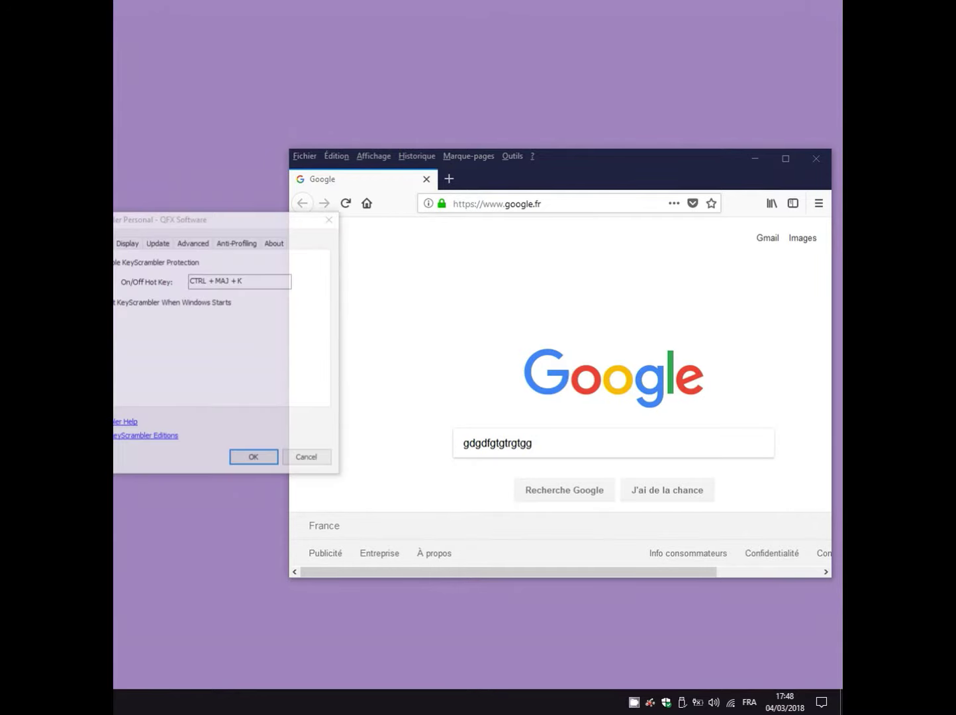
Step: Set KeyScrambler's display mode to Tray Icon only and apply the change
left_click_drag(185, 232, 554, 233)
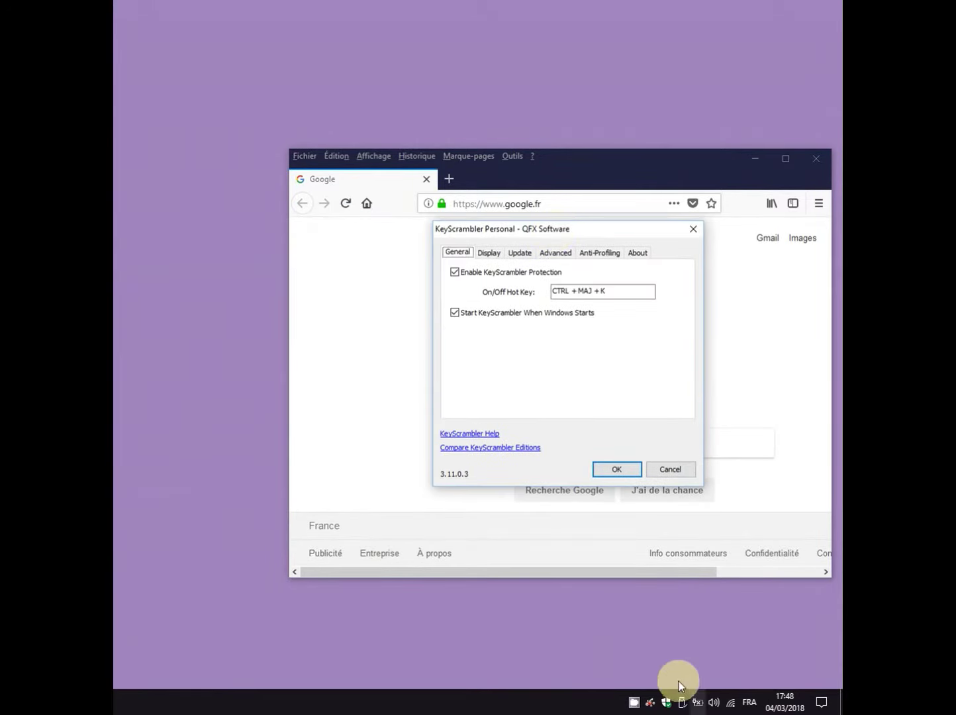
left_click(490, 253)
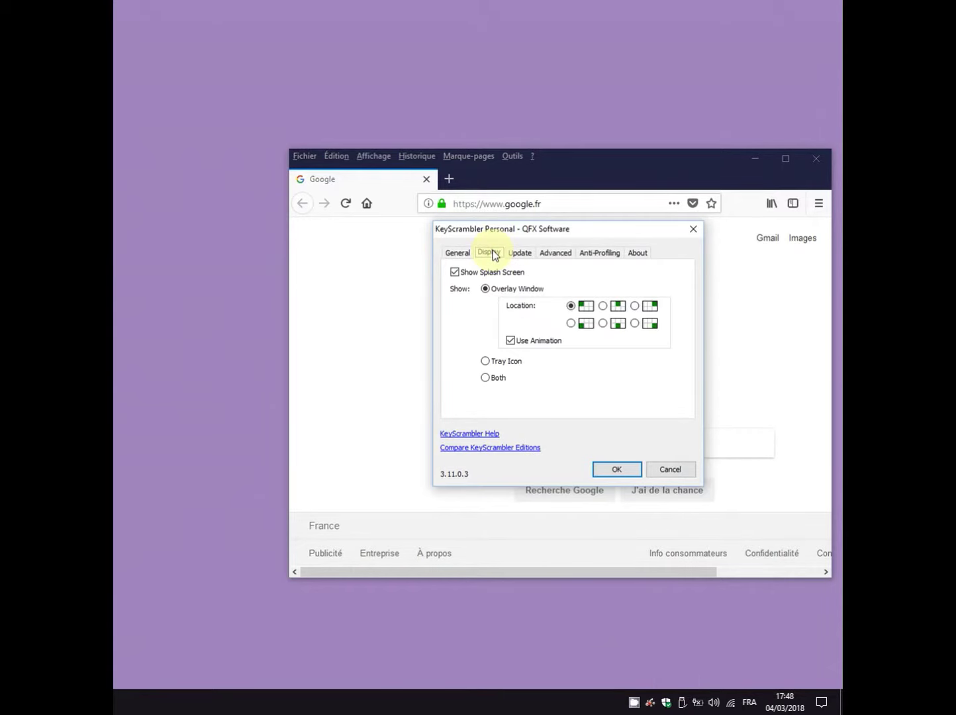
left_click(487, 361)
left_click(611, 469)
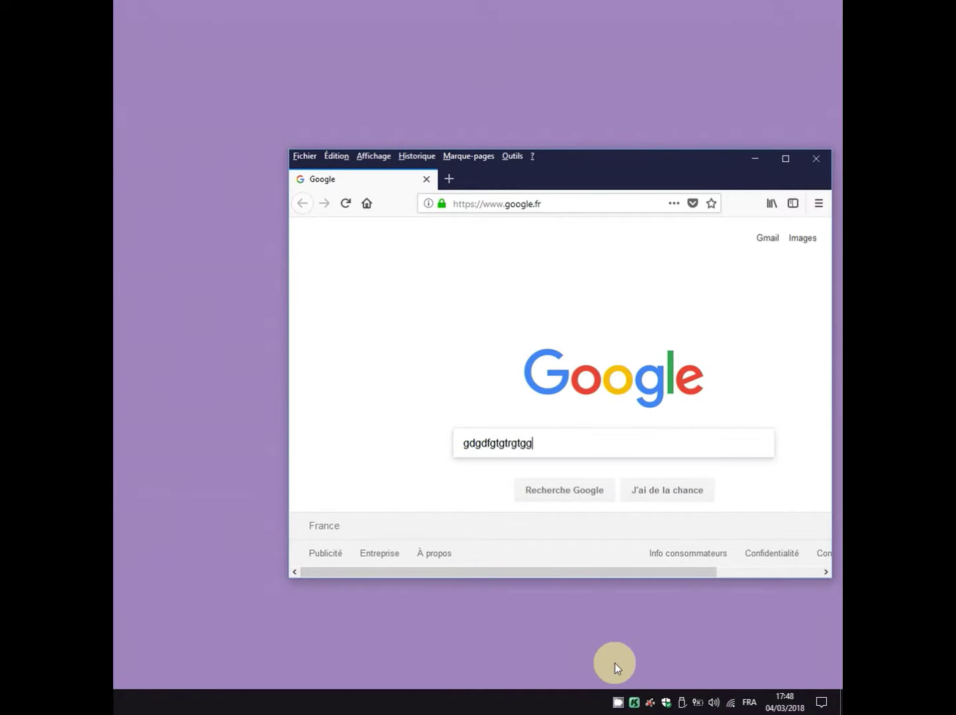
mouse_move(640, 705)
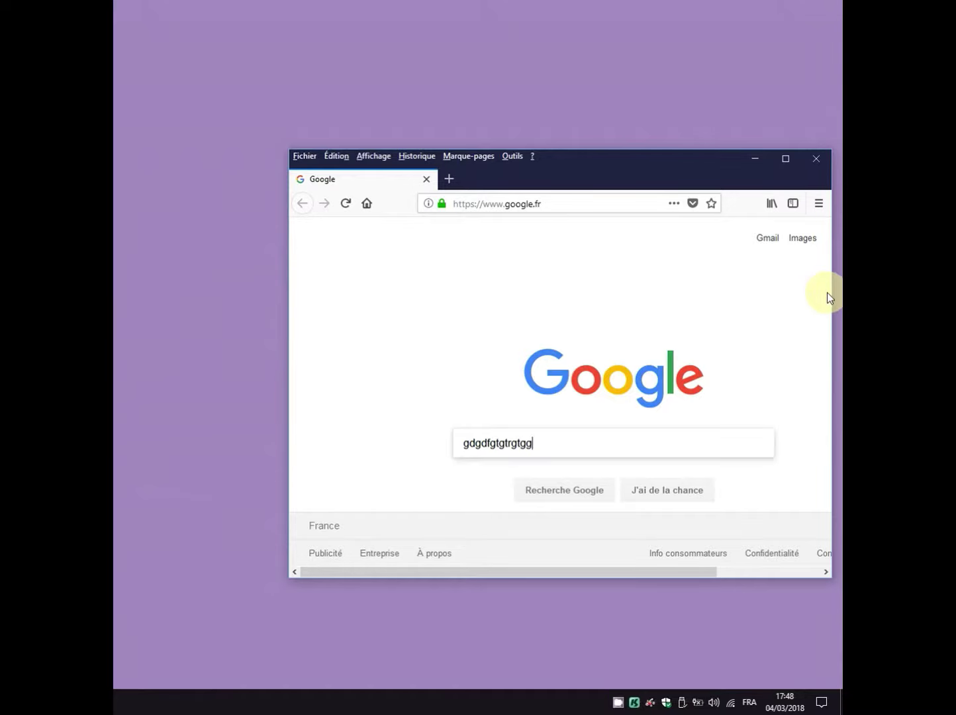
Step: Minimize the browser, reopen KeyScrambler's options, and set the display mode back to Overlay Window
left_click(753, 159)
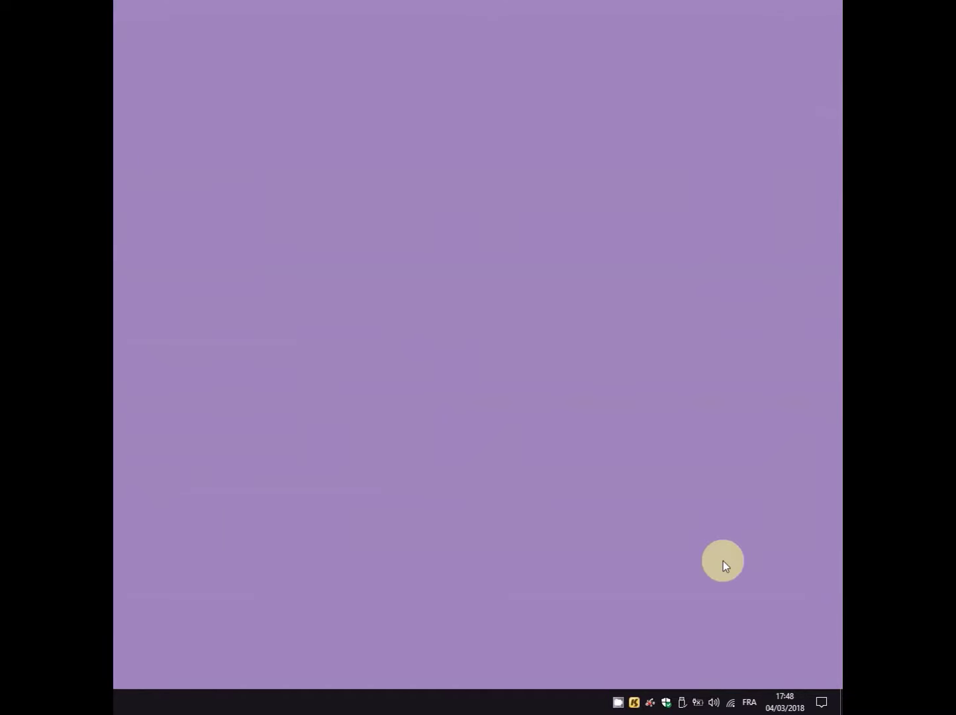
right_click(640, 706)
left_click(648, 673)
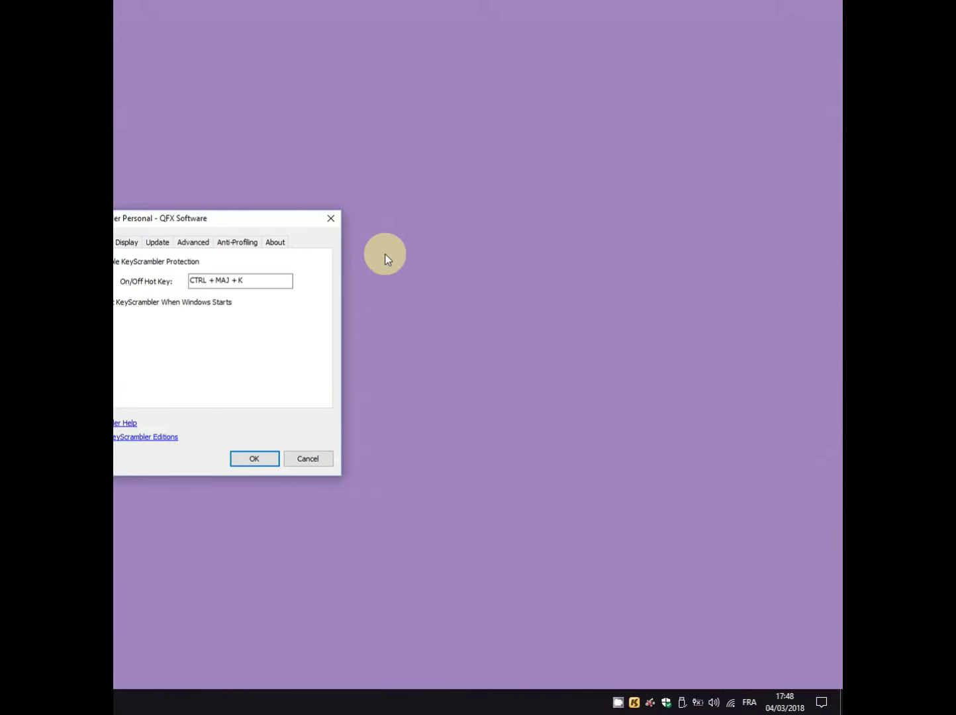
left_click_drag(297, 218, 664, 156)
left_click(540, 180)
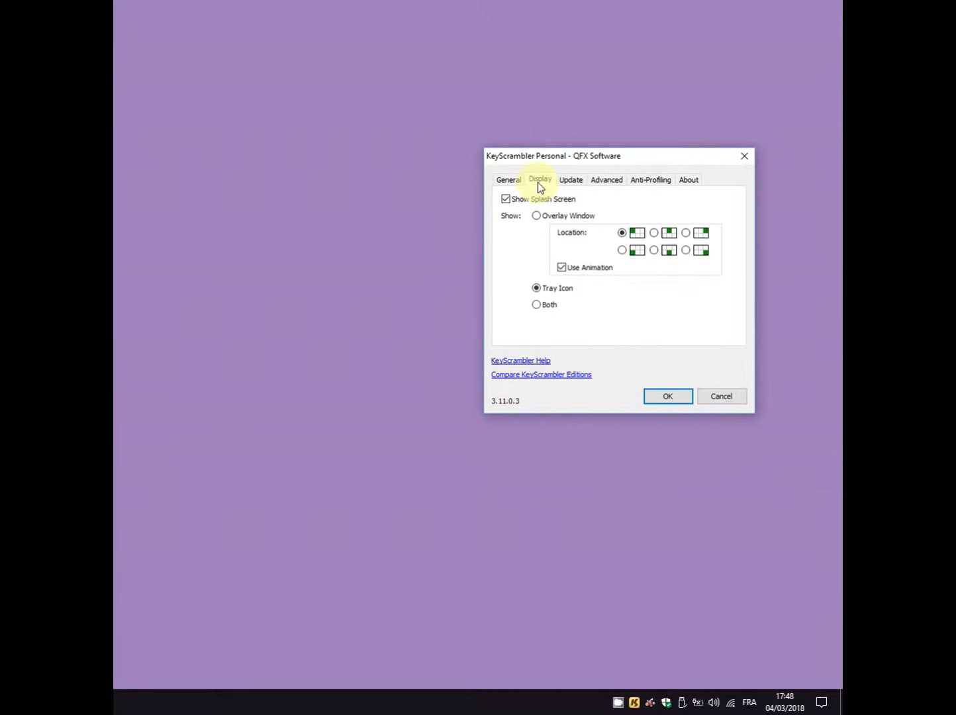
left_click(547, 218)
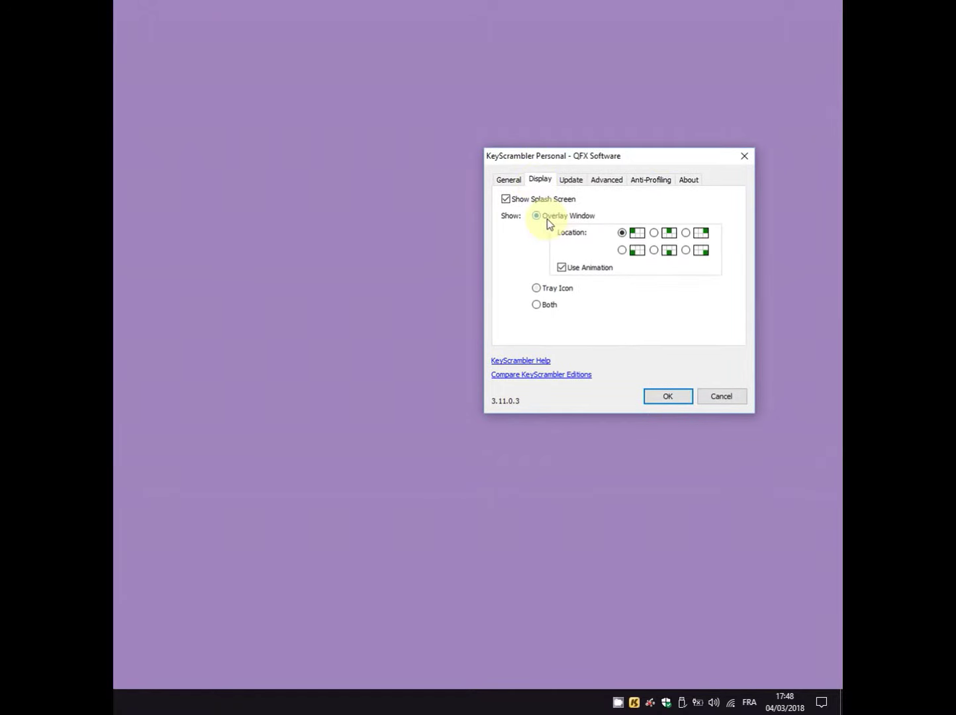
left_click(679, 402)
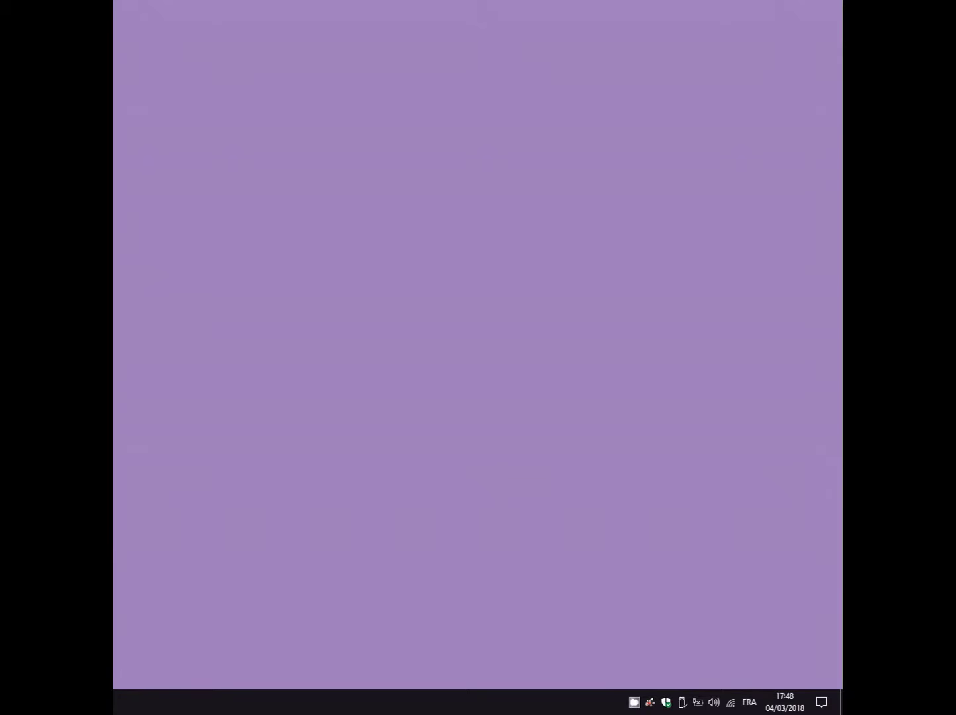
Step: Switch back to Firefox and append "sdfsdfsdffsffrzer" to the Google search text to test the overlay
key("alt+Tab")
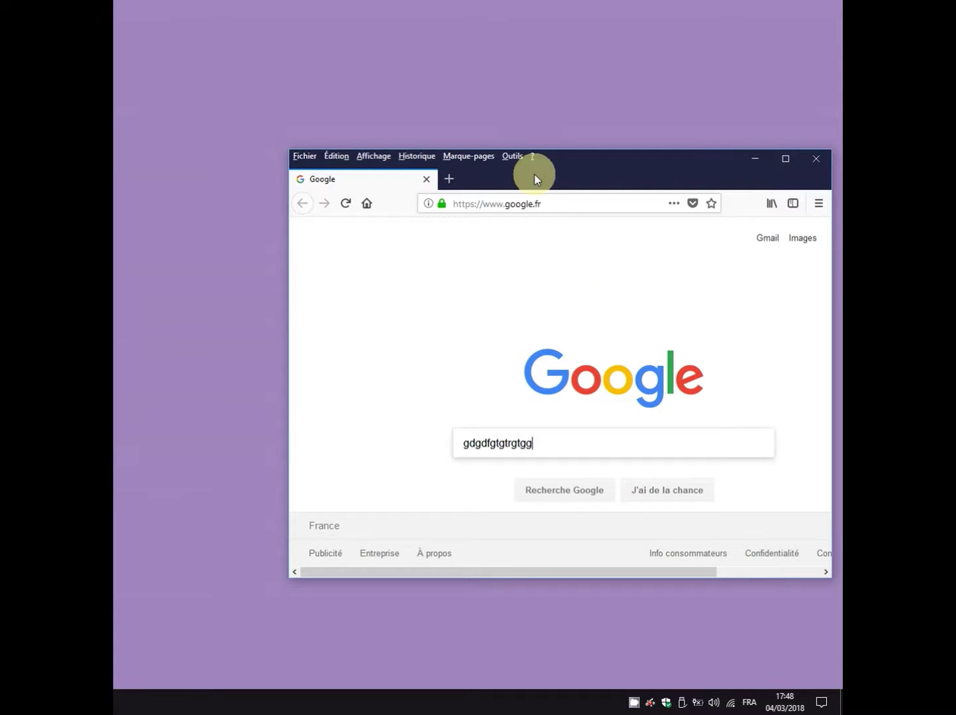
type("sdfsdfsdf")
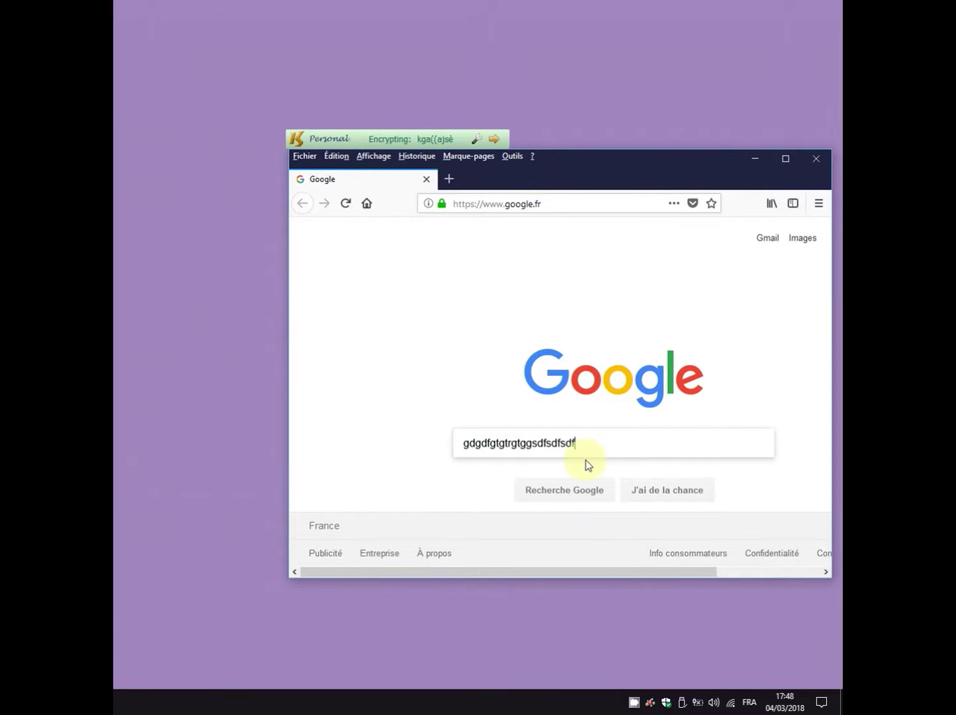
type("fsff")
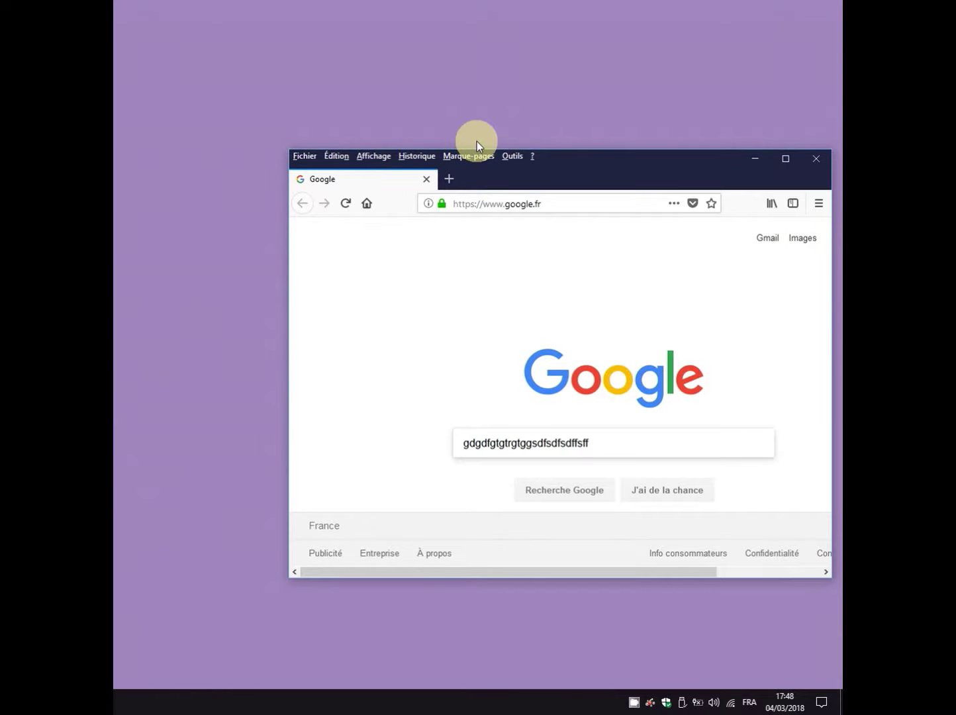
type("rzer")
Step: Open KeyScrambler's display options from the overlay, turn Use Animation off and on again, and close the options
left_click(477, 141)
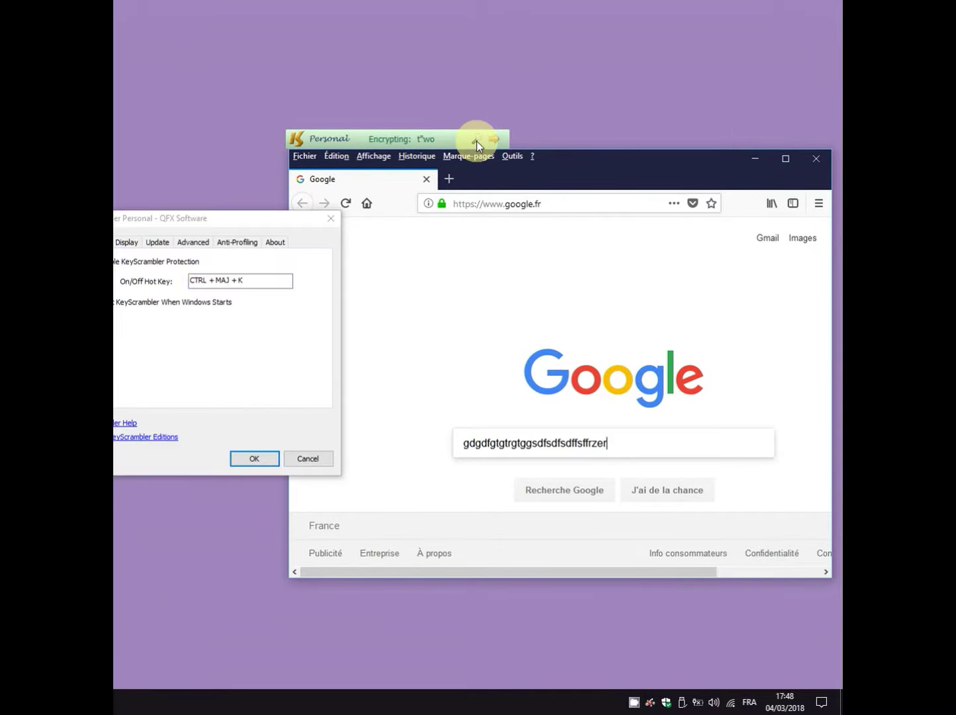
left_click_drag(212, 219, 618, 273)
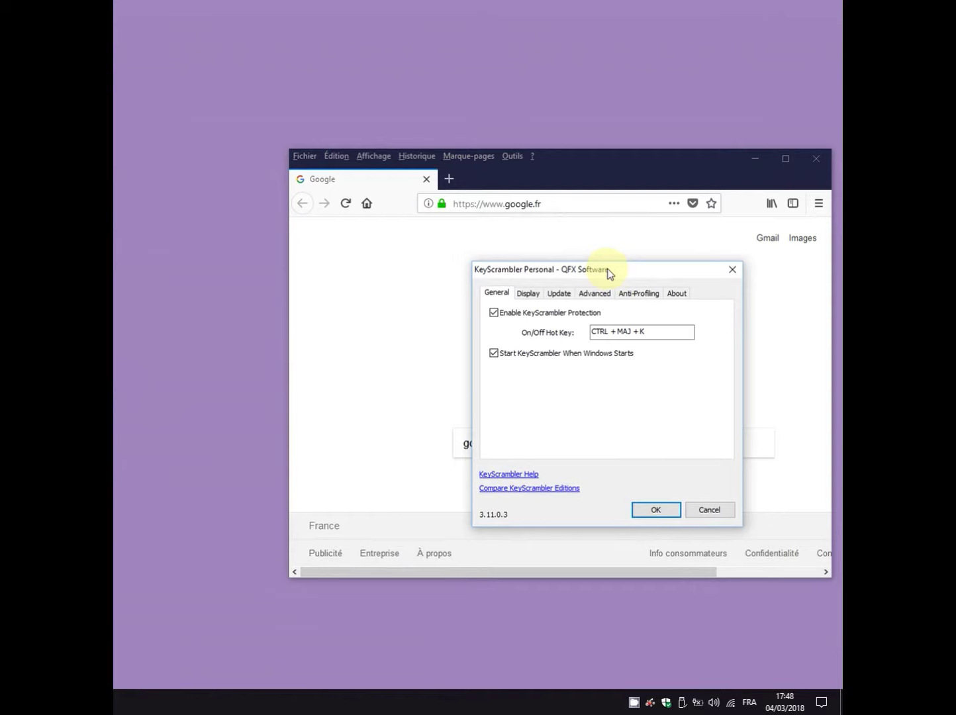
left_click(527, 293)
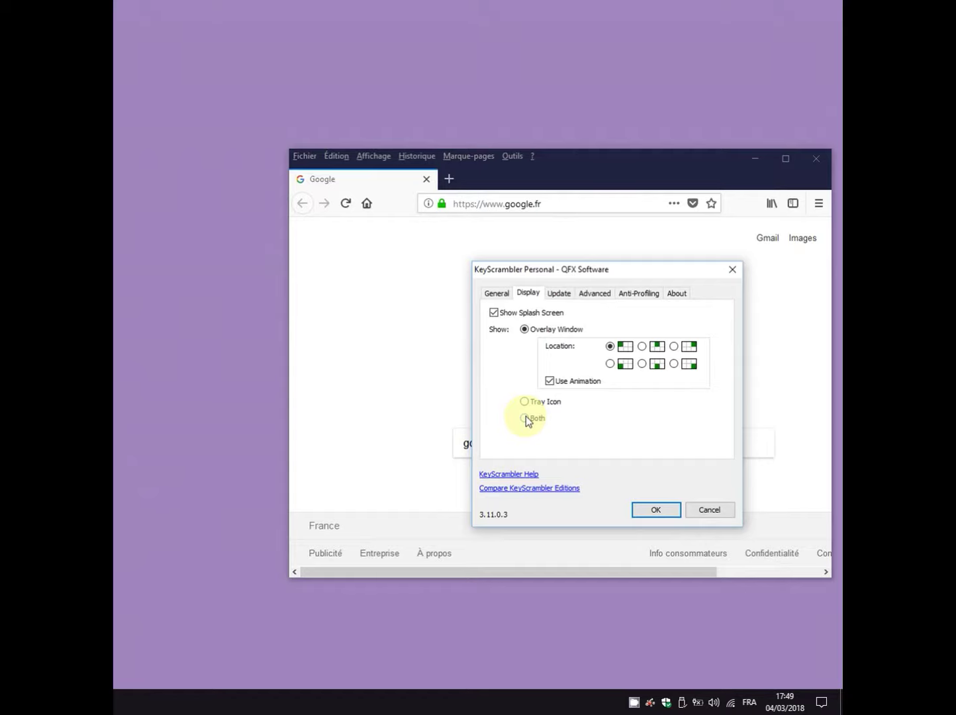
left_click(547, 379)
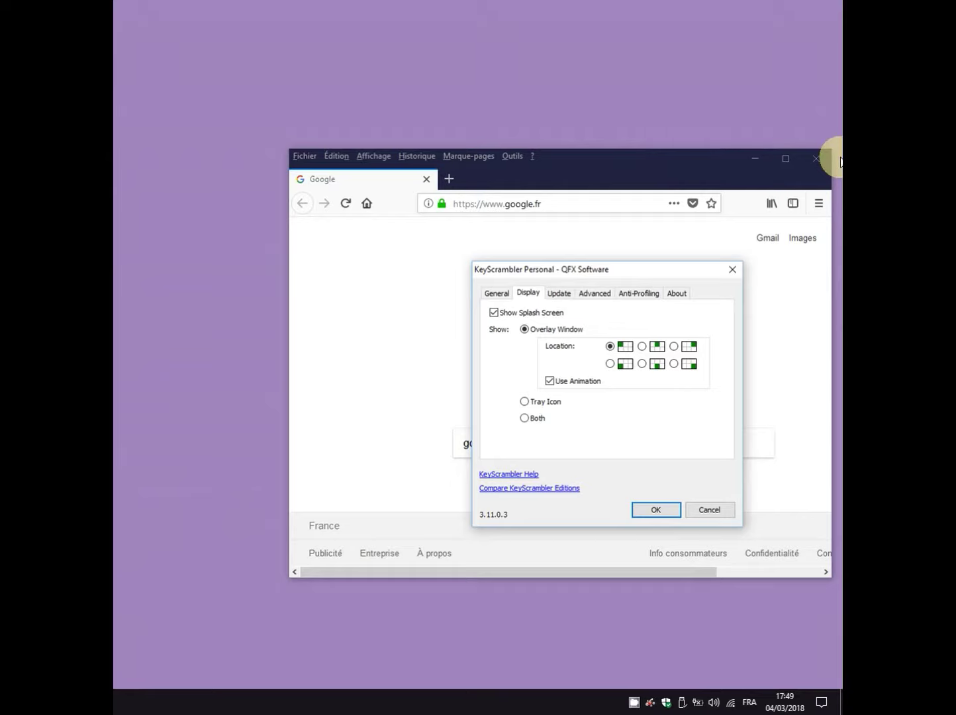
left_click(585, 384)
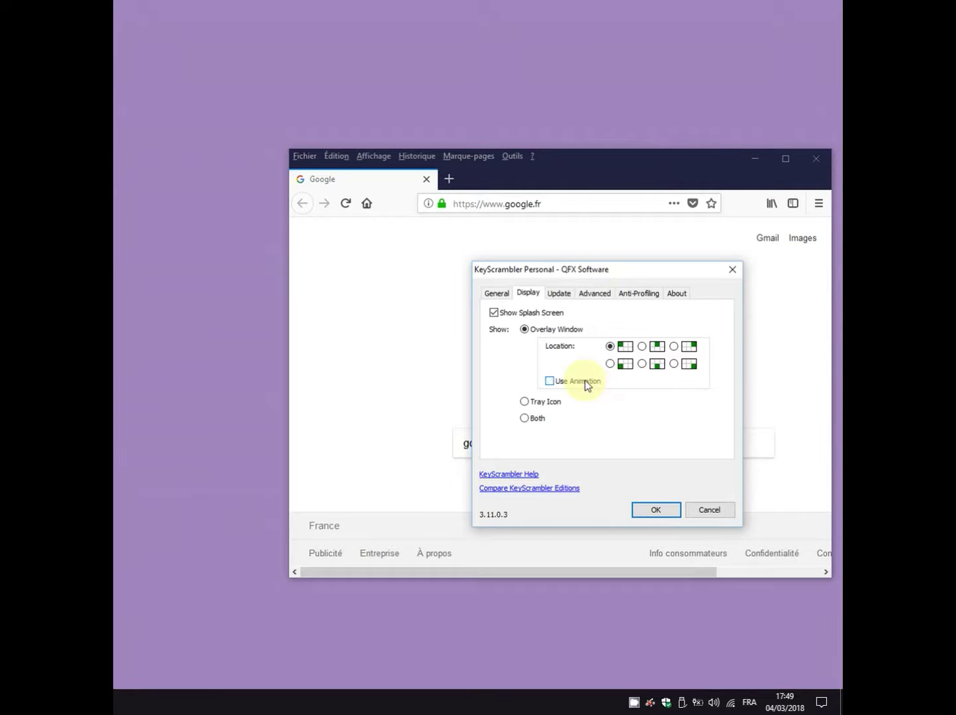
left_click(586, 385)
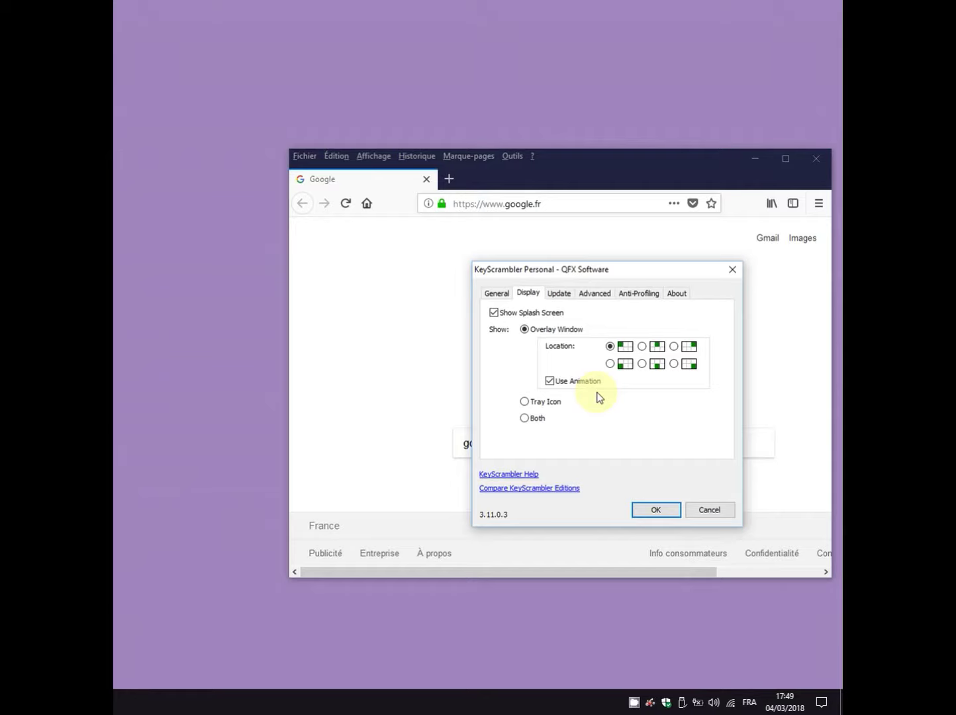
left_click(649, 513)
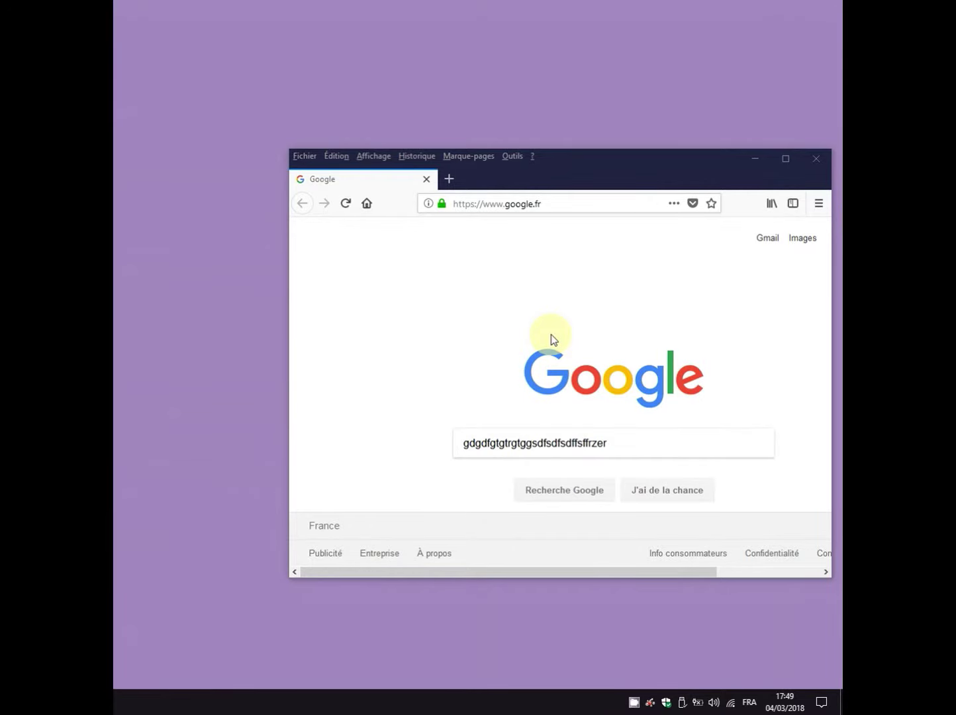
Step: Append "vxcvvxcvx" to the Google search text to bring up the encryption overlay
left_click(631, 449)
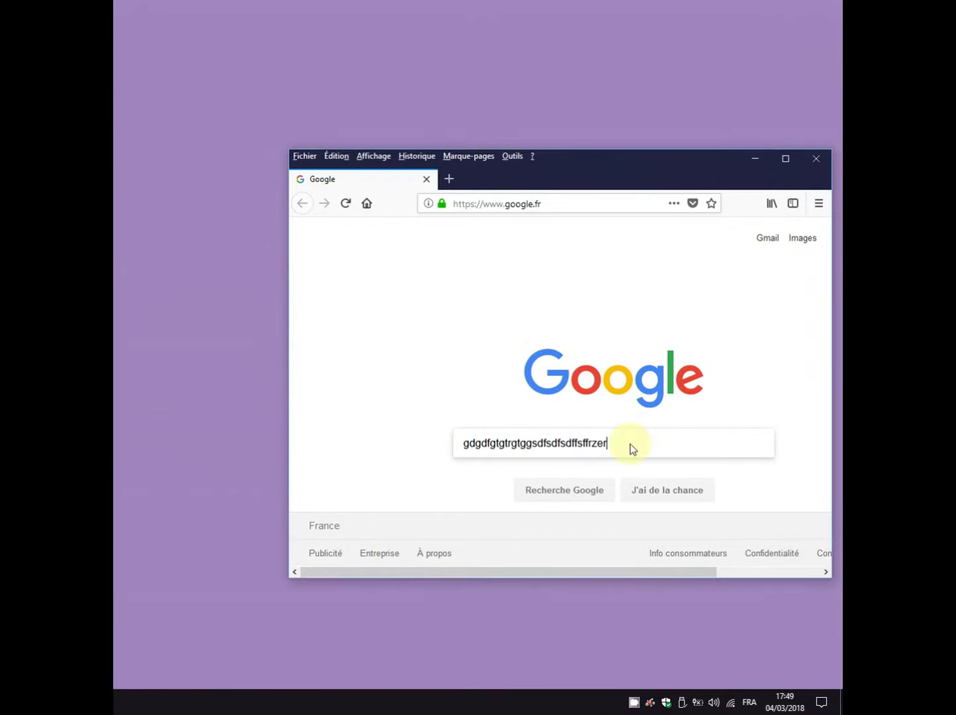
type("vxcv")
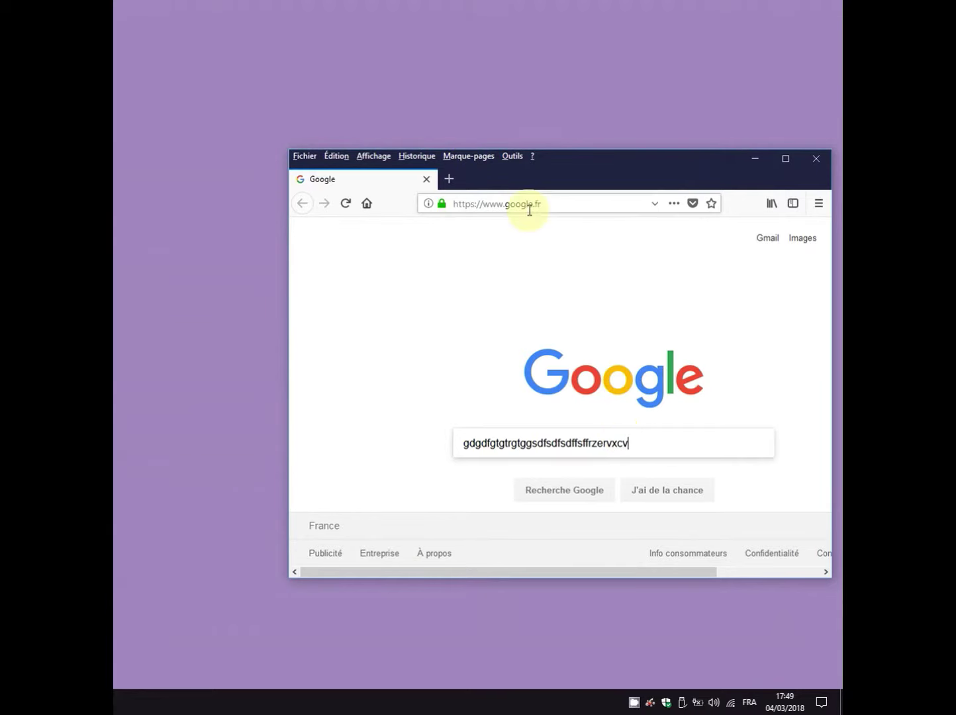
type("vxcvx")
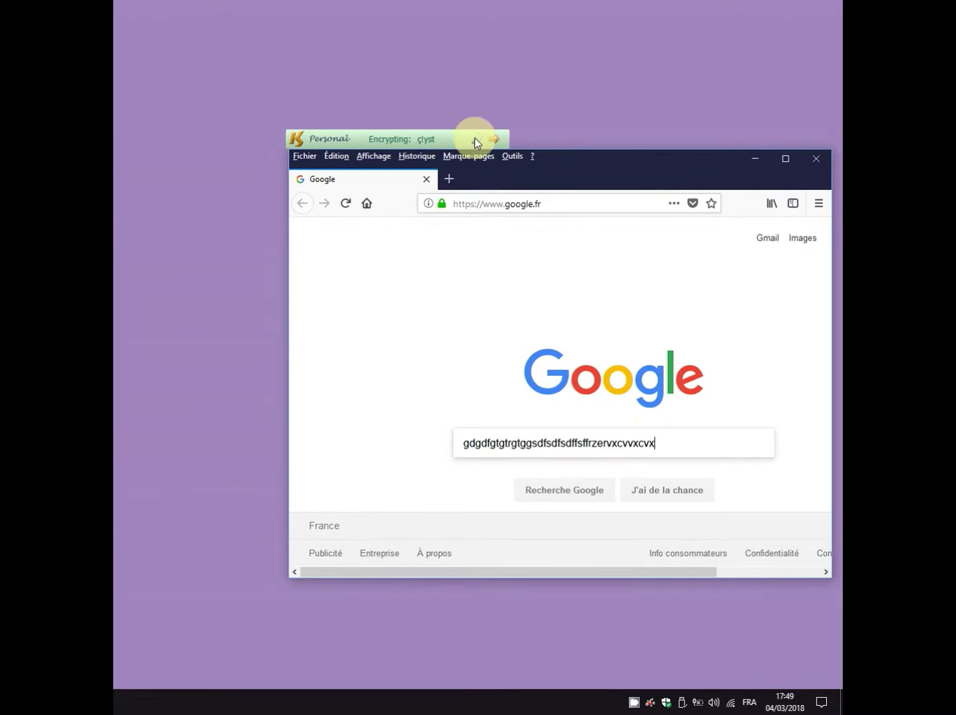
Step: Open KeyScrambler's options from the overlay and set the display mode to Tray Icon
left_click(477, 139)
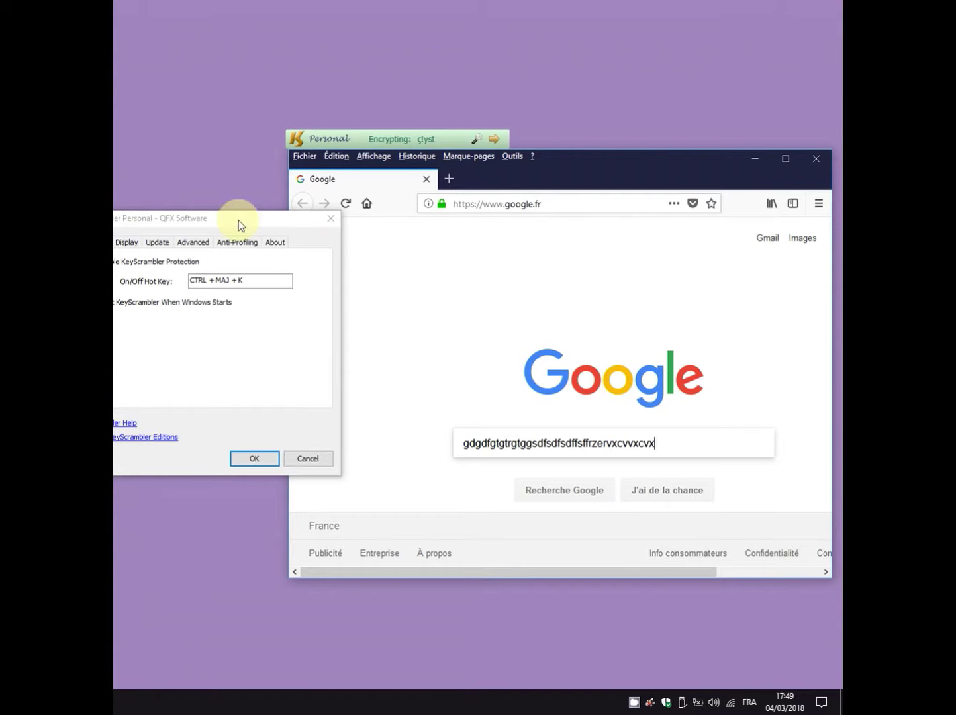
left_click_drag(239, 220, 499, 241)
left_click(418, 263)
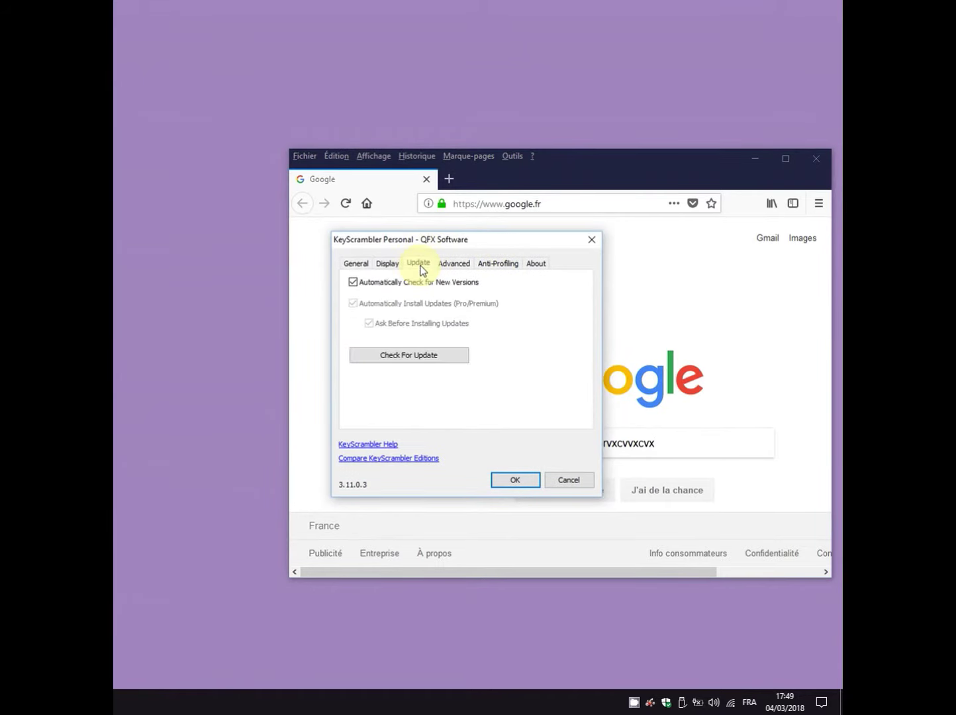
left_click(394, 264)
left_click(403, 372)
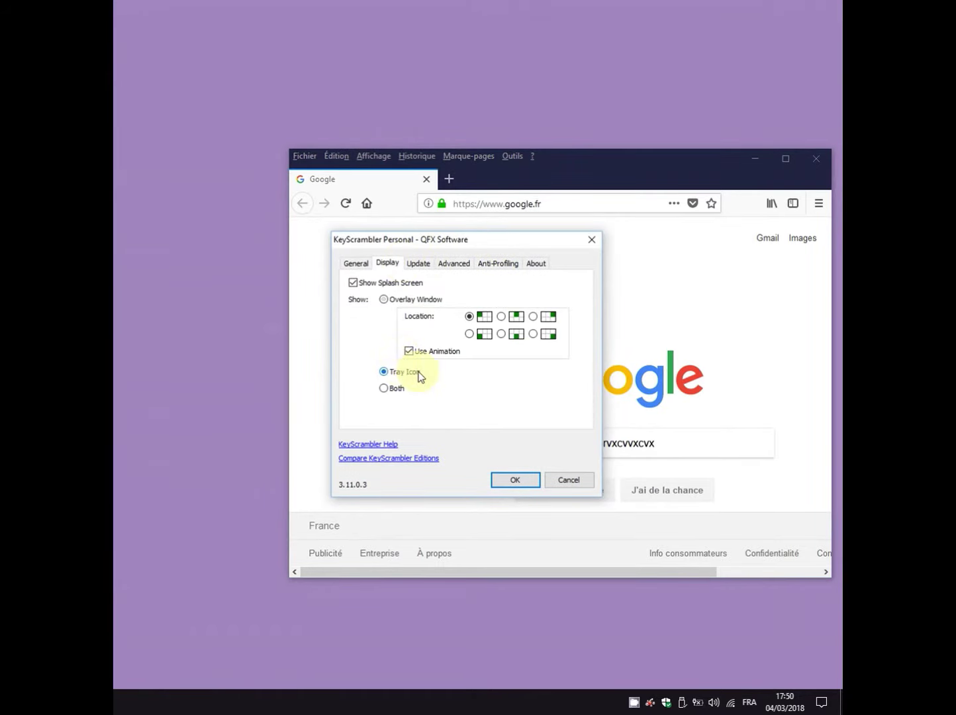
left_click(528, 483)
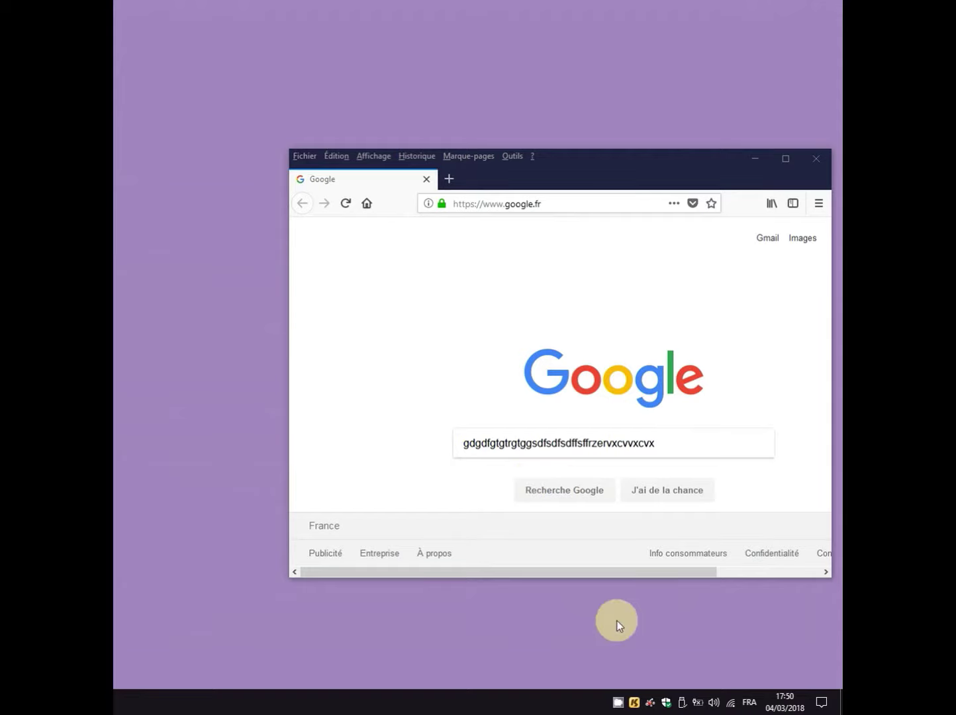
Step: Open KeyScrambler's display options, switch the display mode to Both and back to Tray Icon, and accept the options
right_click(632, 703)
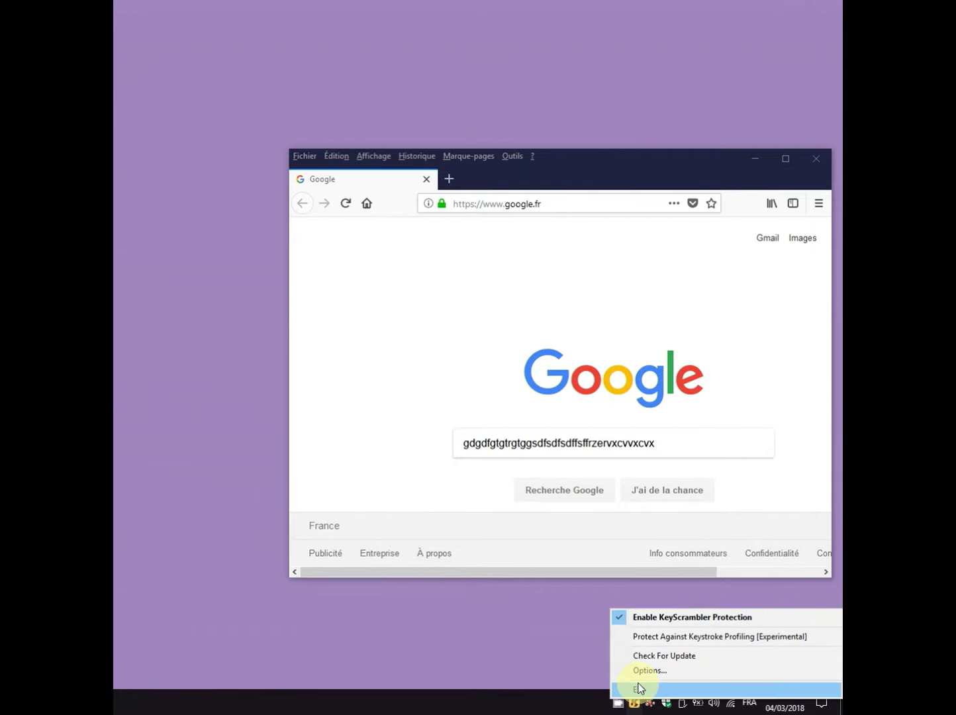
left_click(651, 671)
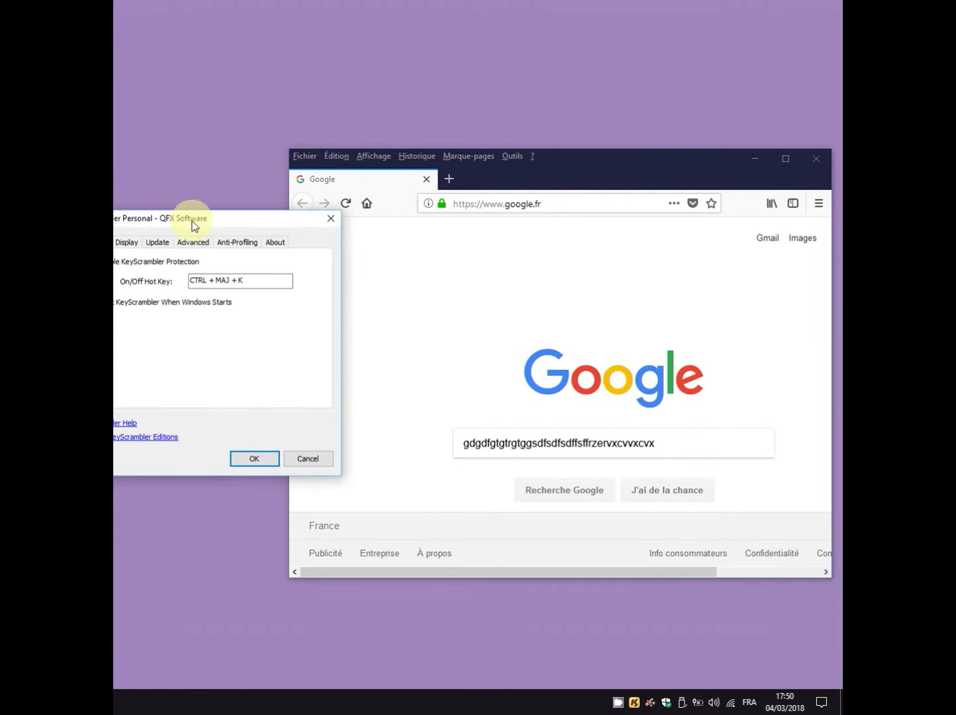
left_click_drag(192, 224, 532, 289)
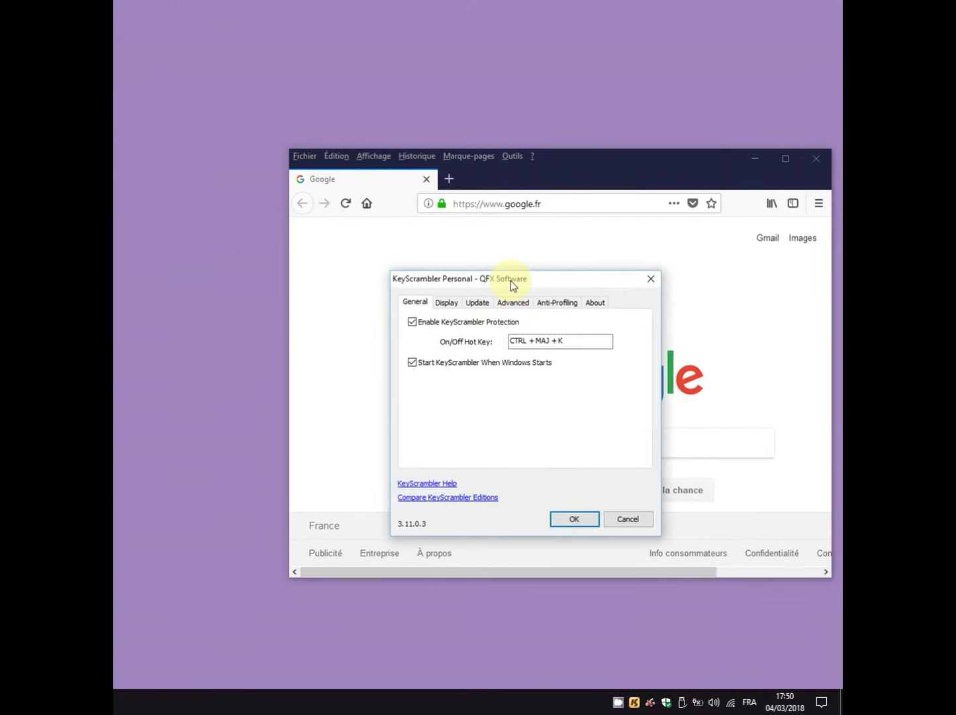
left_click(442, 304)
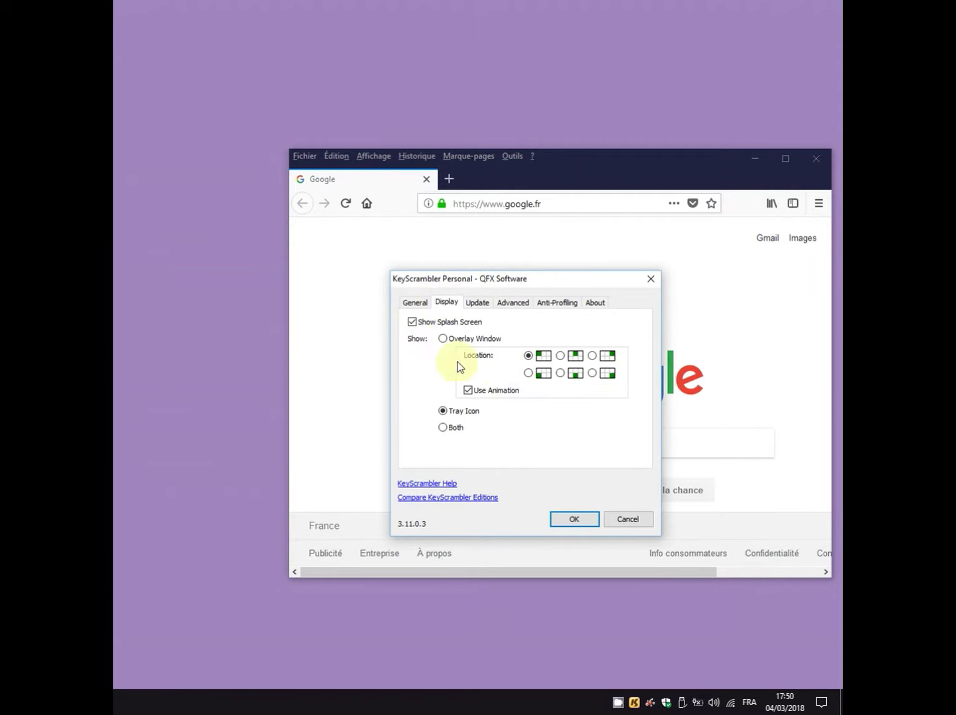
left_click(452, 429)
left_click(445, 412)
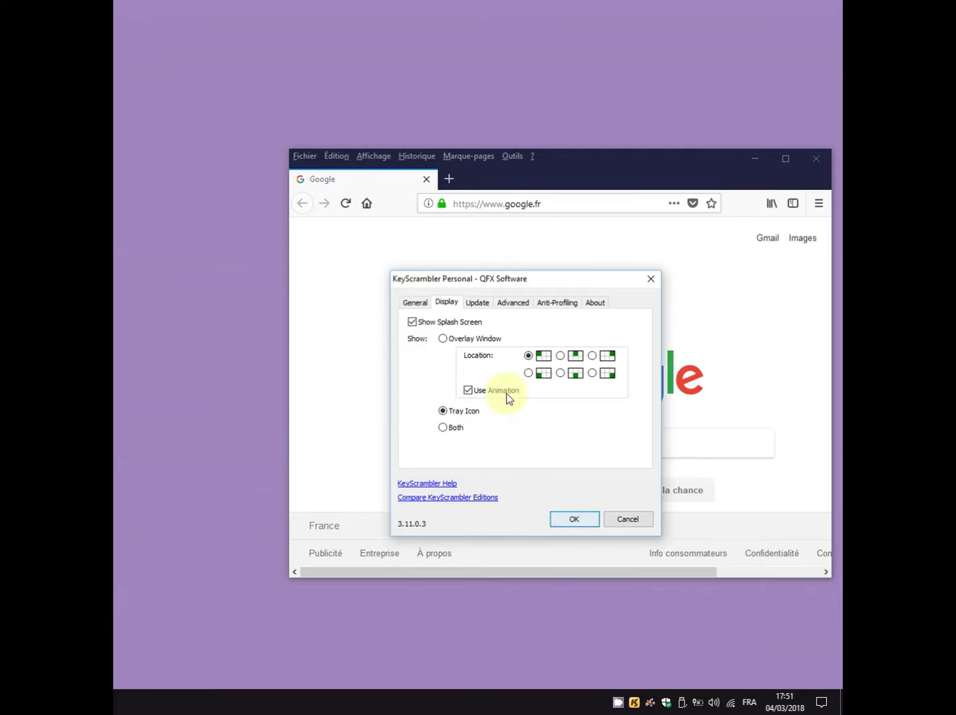
left_click(571, 520)
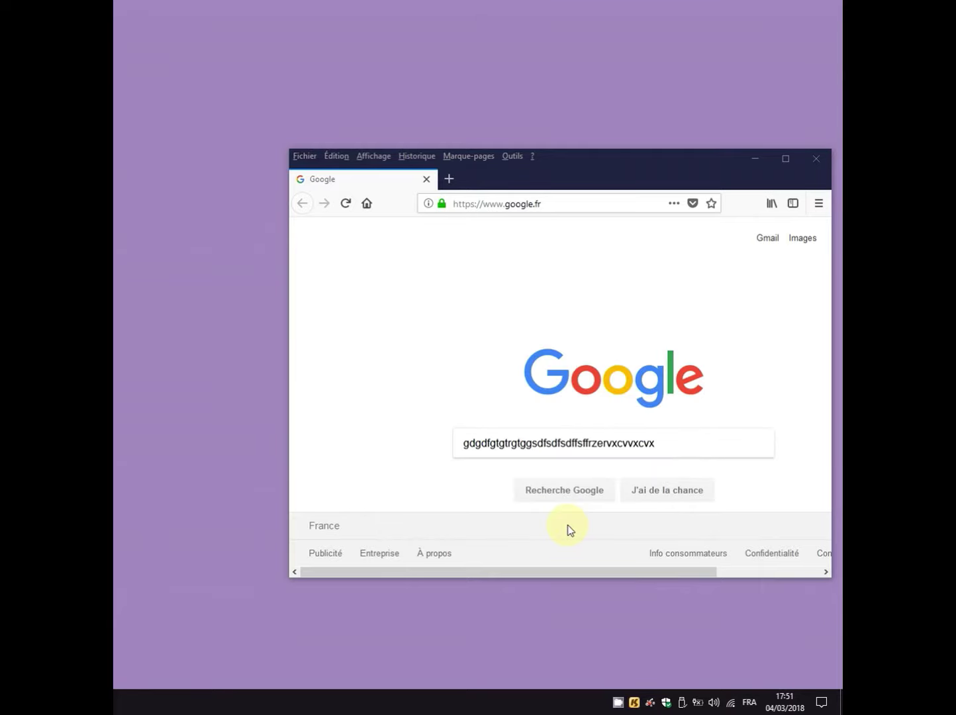
Step: Append a long run of random letters starting with "rtgrtgrtggrtgrtggrg" to the Google search text to test the tray icon display
left_click(673, 452)
type("rtgrtgrtg")
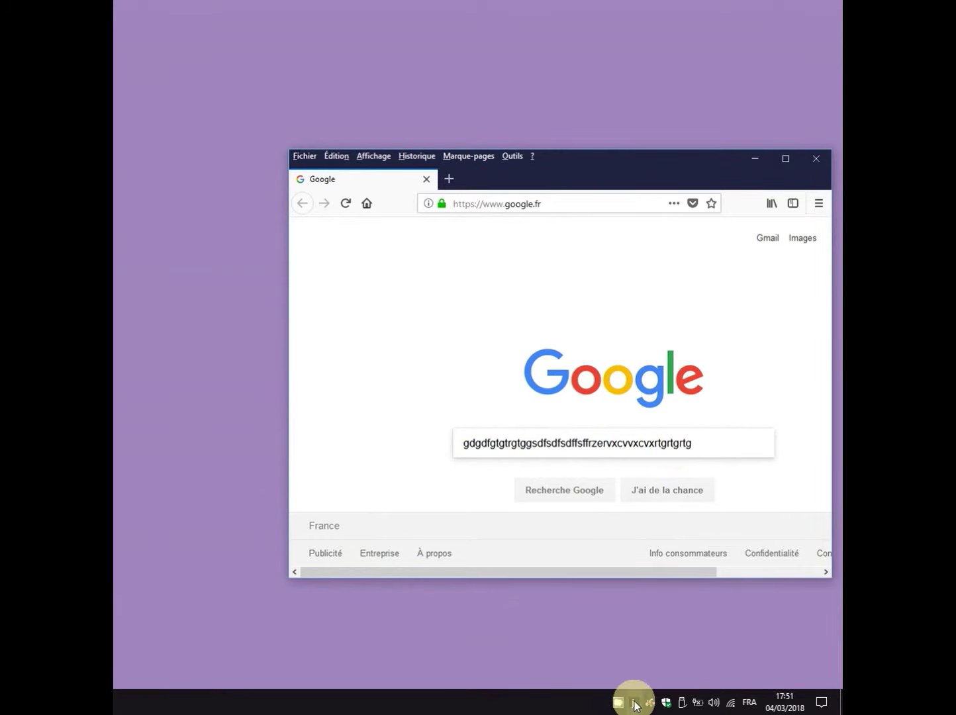
type("grtgrtggrg")
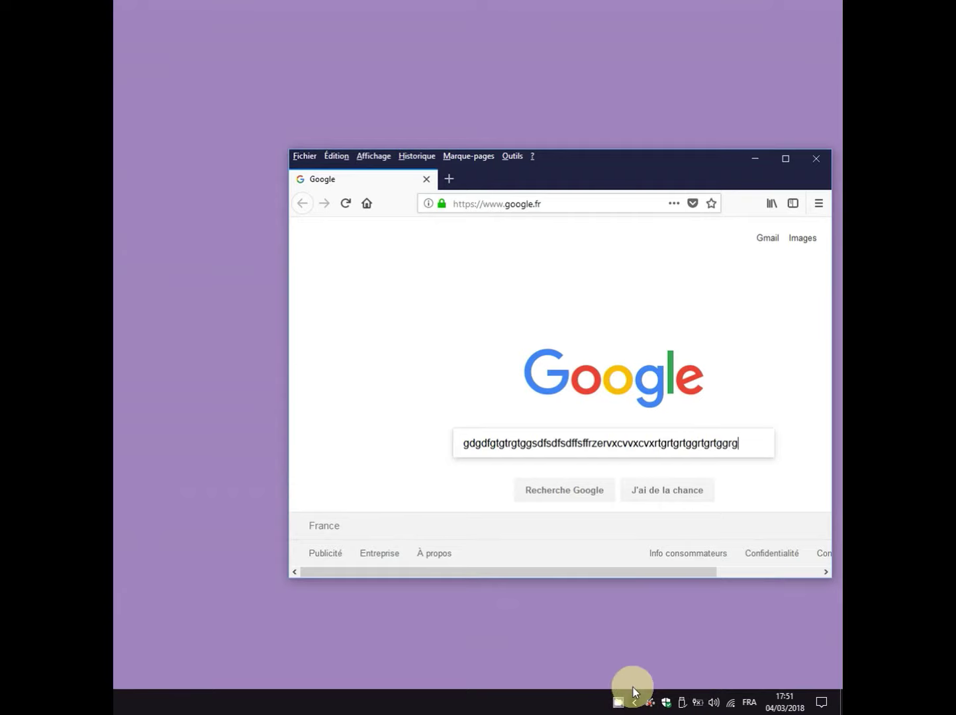
type("rgrtggrtgrtgrtgrtgrtgrtgrtgrtg")
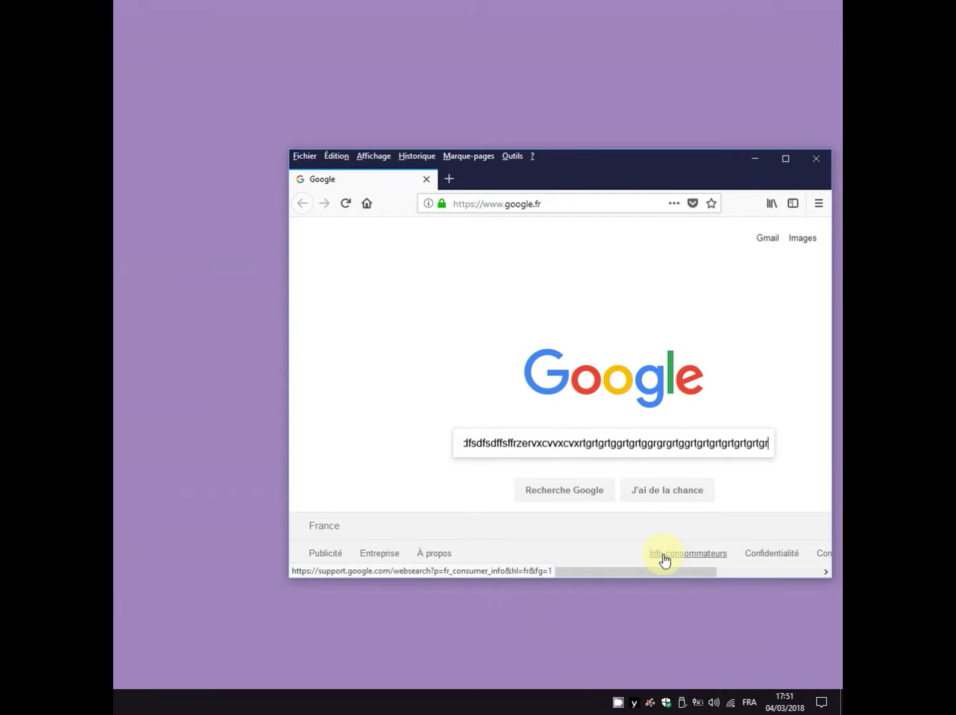
type("gtrgrtg")
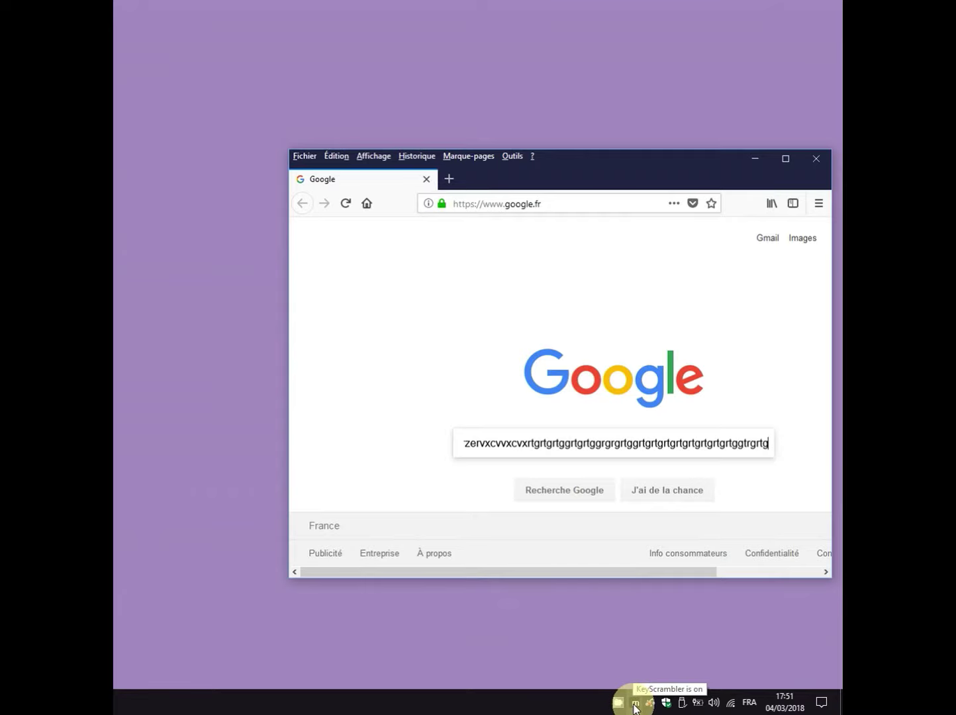
Step: Open KeyScrambler's options from the tray icon, set the display mode to Both, and accept the change
right_click(634, 705)
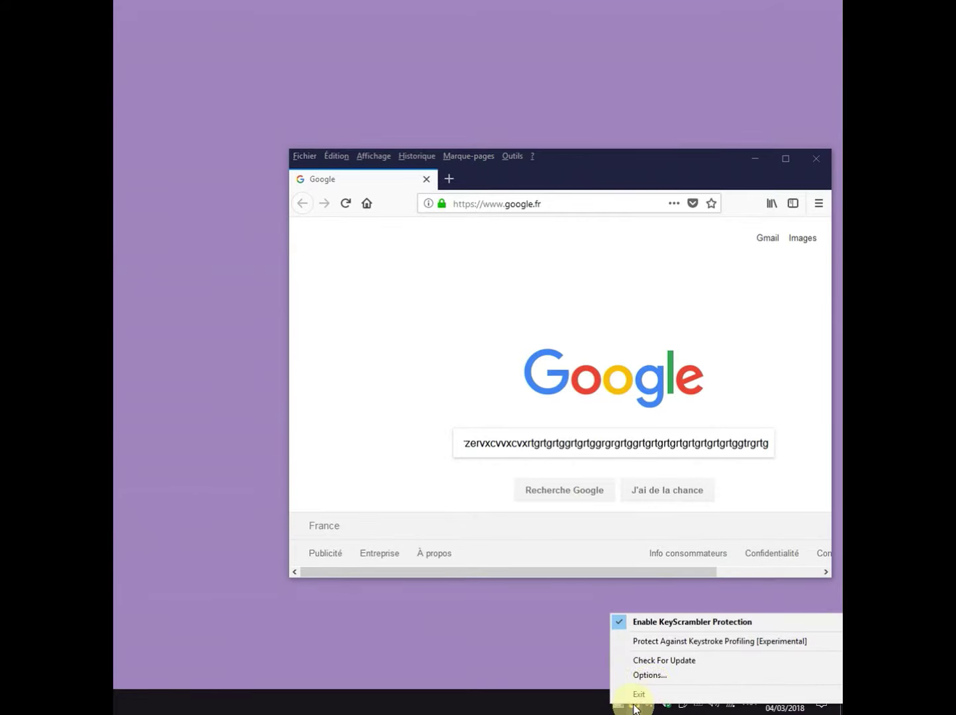
left_click(658, 676)
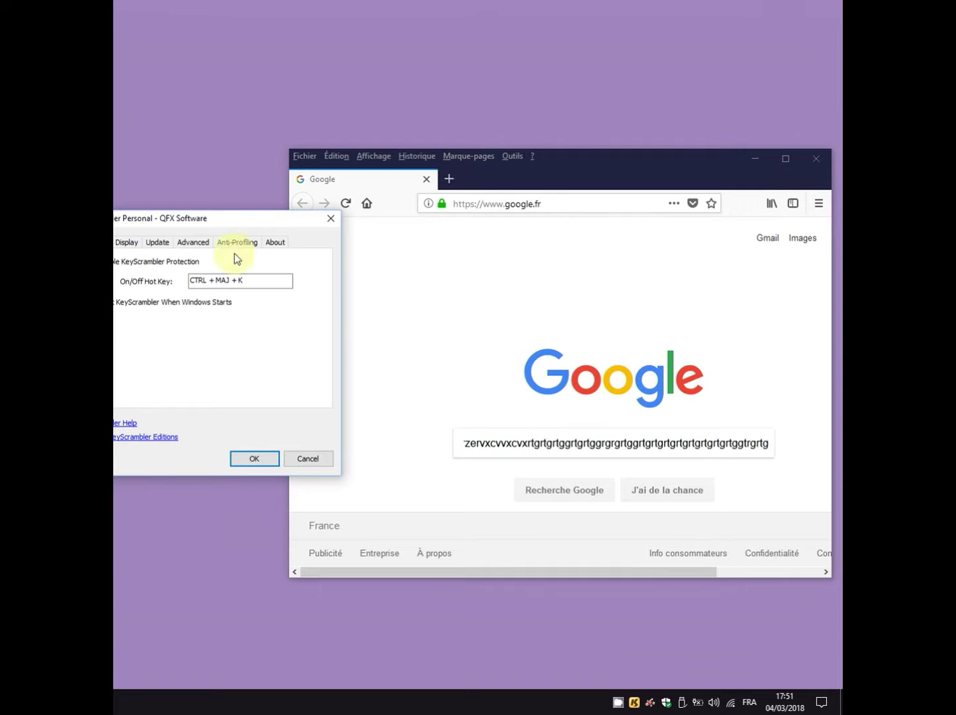
left_click_drag(220, 220, 547, 240)
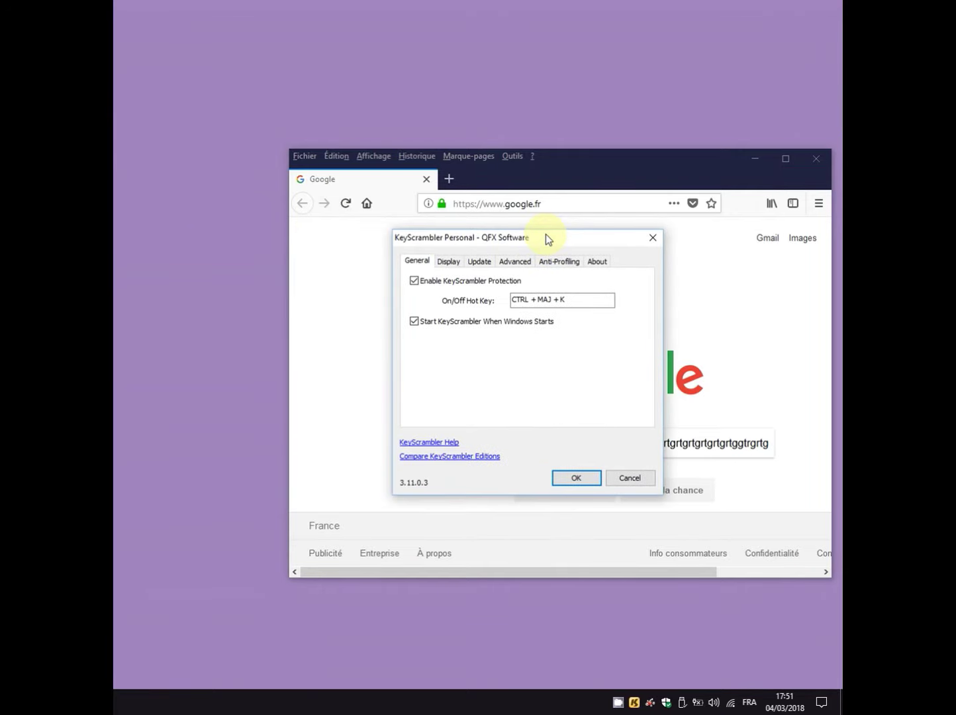
left_click(449, 261)
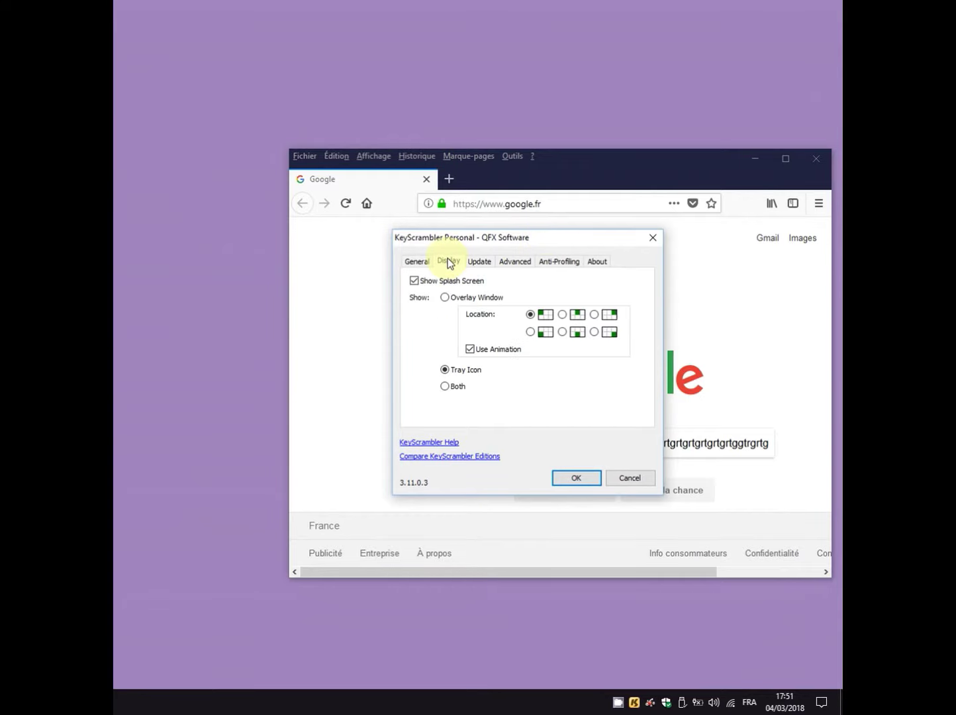
left_click(459, 388)
left_click(577, 479)
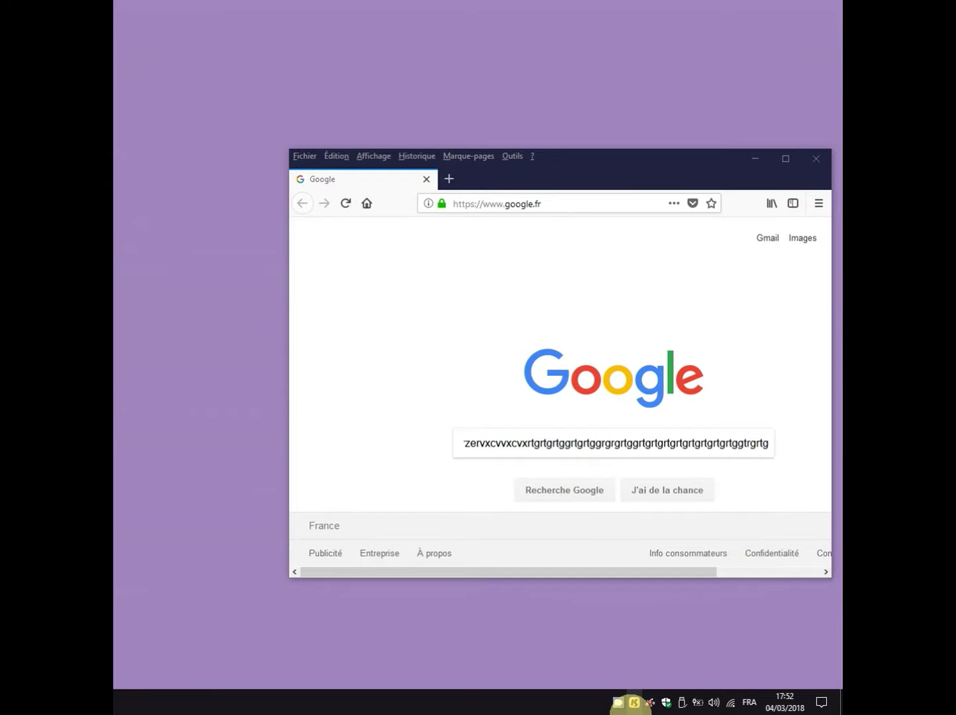
Step: Reopen KeyScrambler's options, move the window over the browser, and view the update settings
right_click(634, 705)
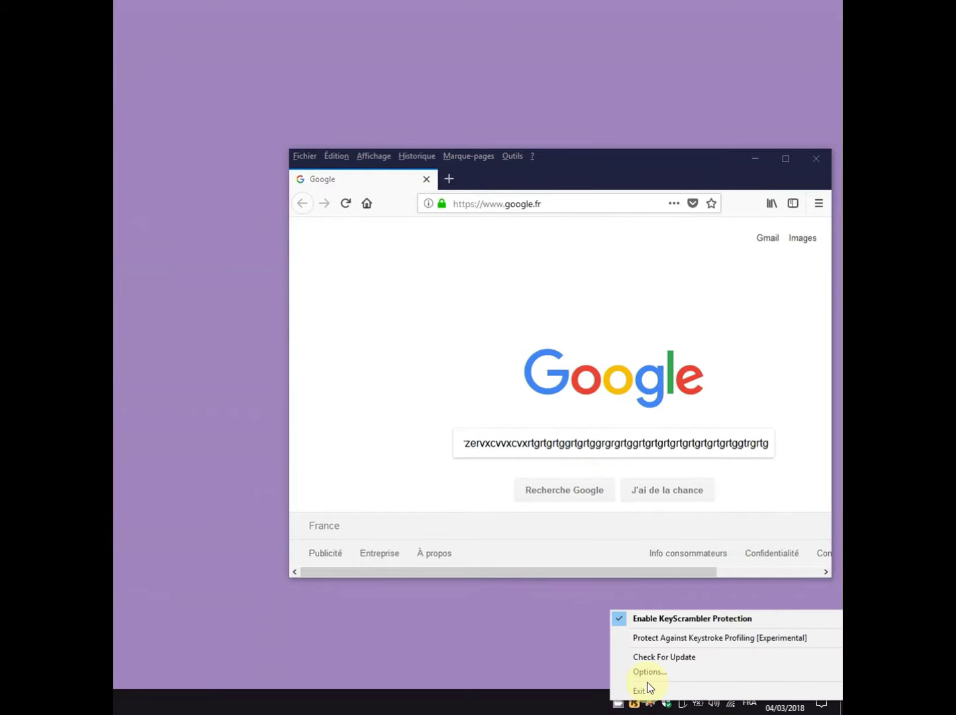
left_click(646, 671)
left_click_drag(178, 219, 529, 277)
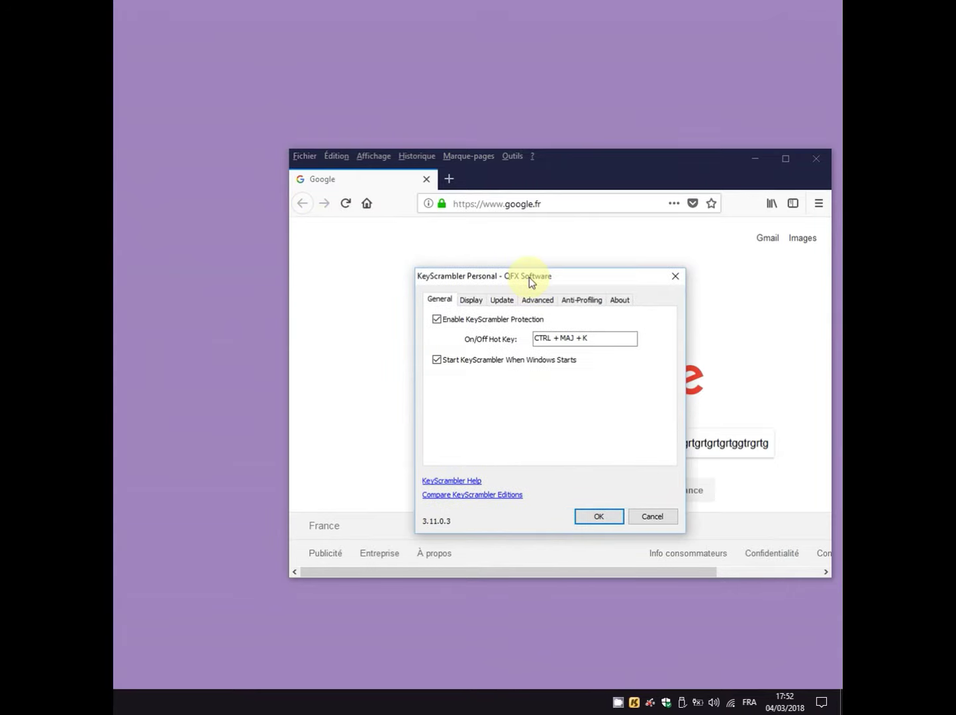
left_click(502, 301)
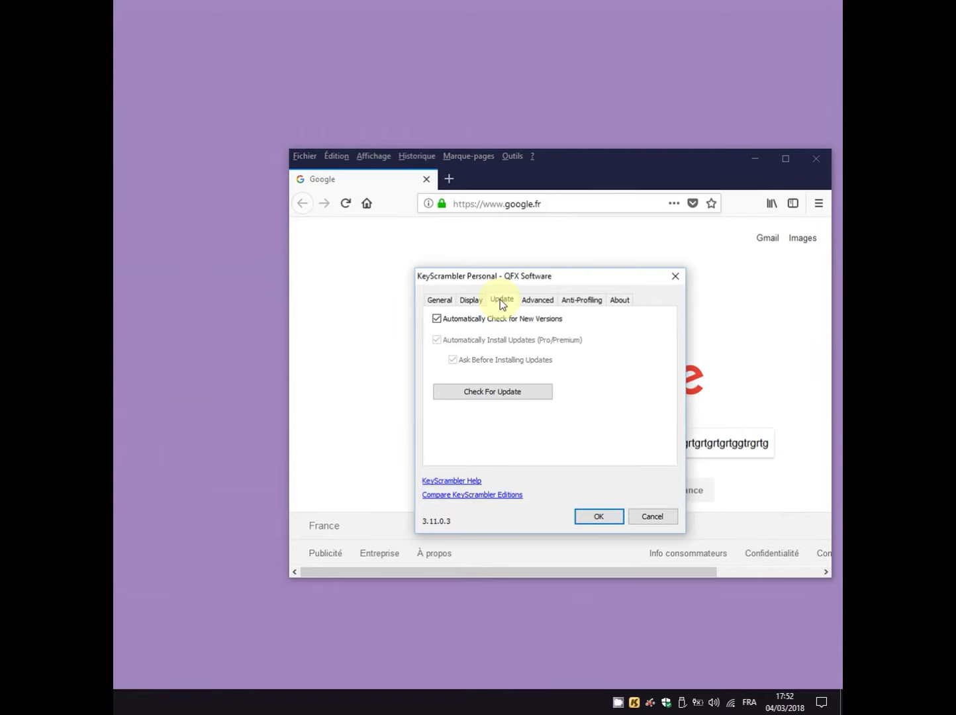